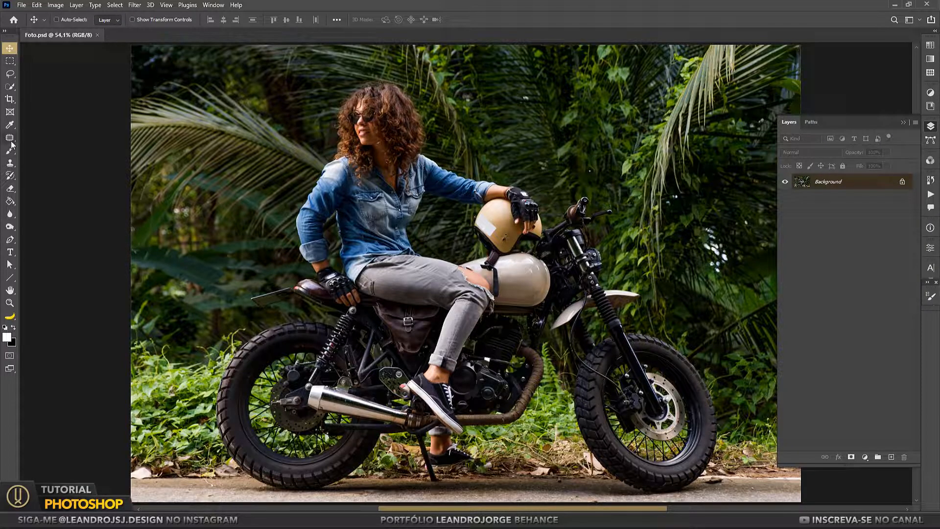
Step: Try selecting the woman with the Object Selection tool, adding the motorcycle to the same selection
click(10, 88)
click(39, 86)
click(380, 223)
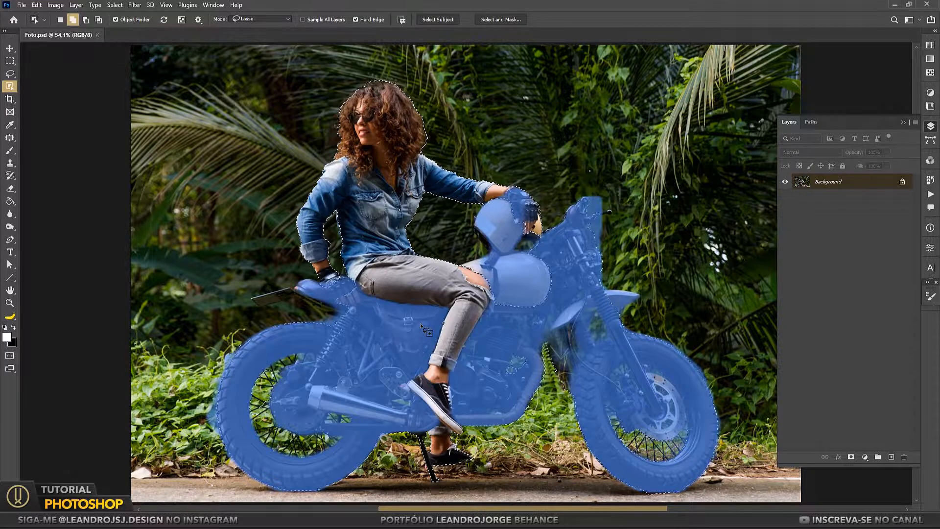
shift+click(420, 322)
Step: Examine the selection edges closely around the fuel tank, front fork, rear wheel spokes and kickstand
scroll(646, 310, up, 5)
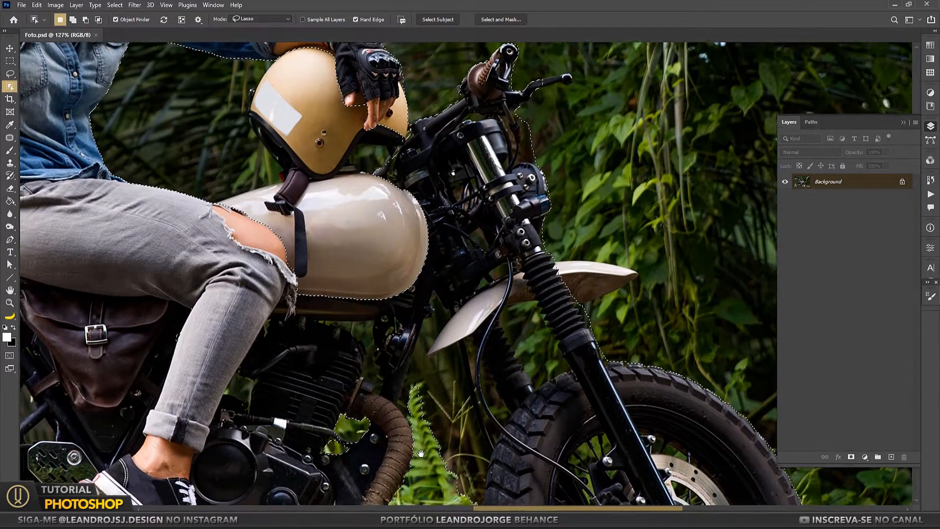
drag(421, 454, 737, 191)
drag(309, 402, 536, 379)
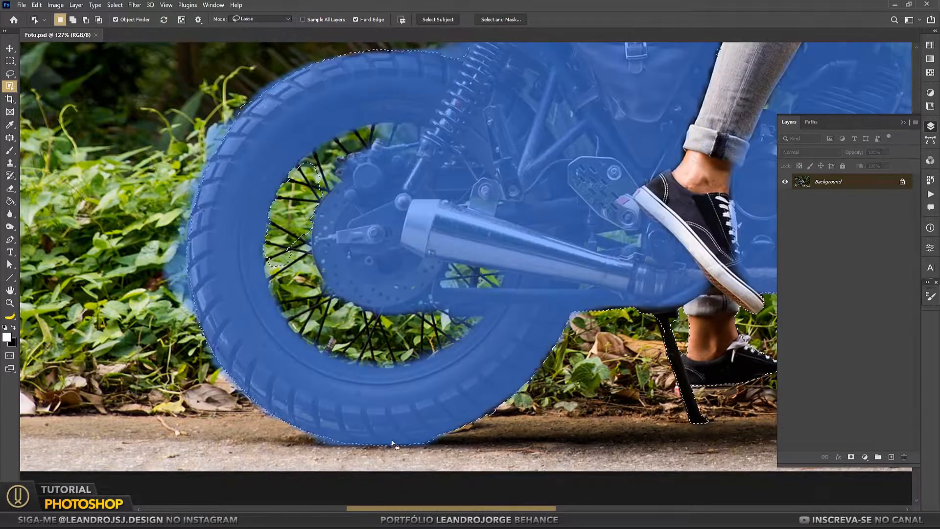
drag(447, 315, 437, 419)
drag(400, 124, 269, 227)
drag(656, 275, 259, 270)
drag(506, 480, 306, 294)
key(z)
right_click(306, 294)
click(321, 299)
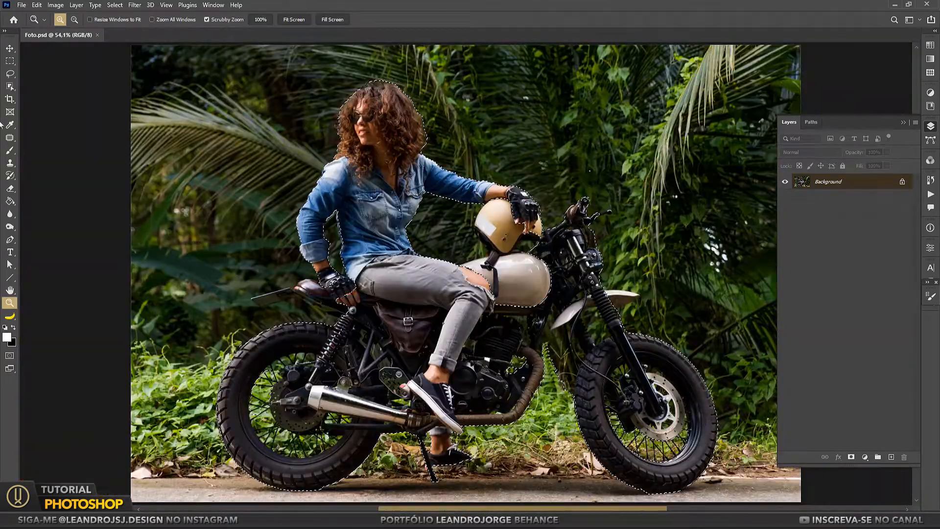
Step: Discard the selection and try brushing over the woman and the motorcycle with the Quick Selection tool
click(10, 61)
right_click(10, 86)
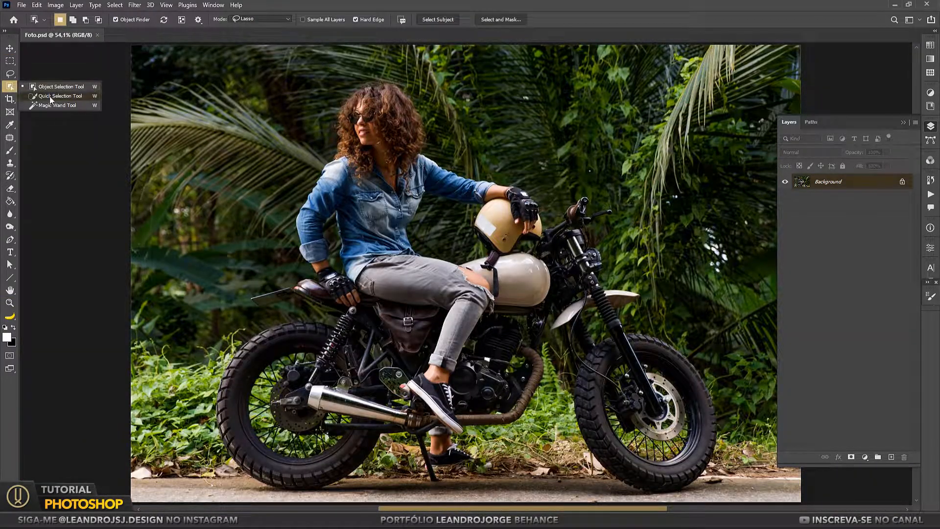
click(49, 95)
mouse_move(368, 124)
mouse_down()
mouse_move(351, 186)
mouse_move(364, 242)
mouse_move(405, 277)
mouse_move(492, 288)
mouse_move(522, 267)
mouse_move(496, 195)
mouse_move(439, 181)
mouse_move(482, 227)
mouse_move(556, 245)
mouse_move(612, 341)
mouse_move(602, 382)
mouse_move(644, 466)
mouse_move(698, 466)
mouse_up()
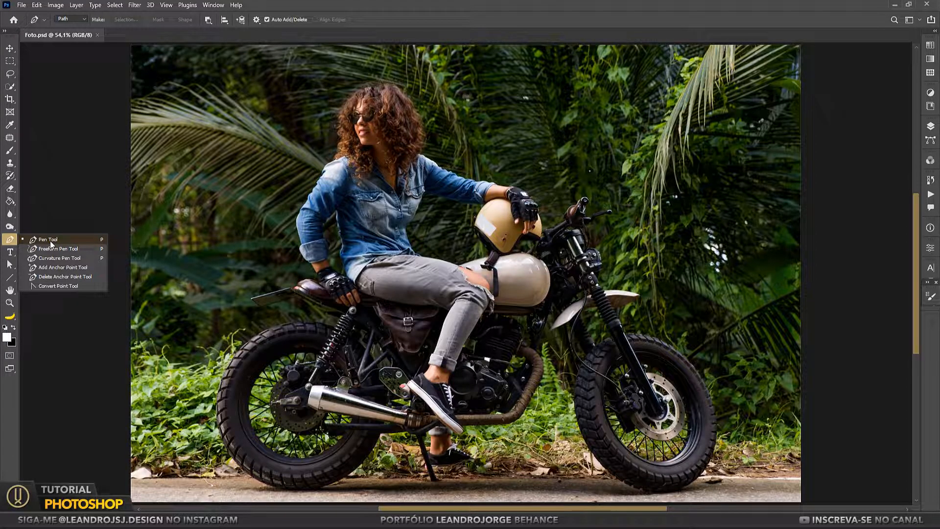
Step: With the Pen tool ready, duplicate the Background layer as Foto-para-RECORTAR, hide the original and keep the copy active
click(76, 239)
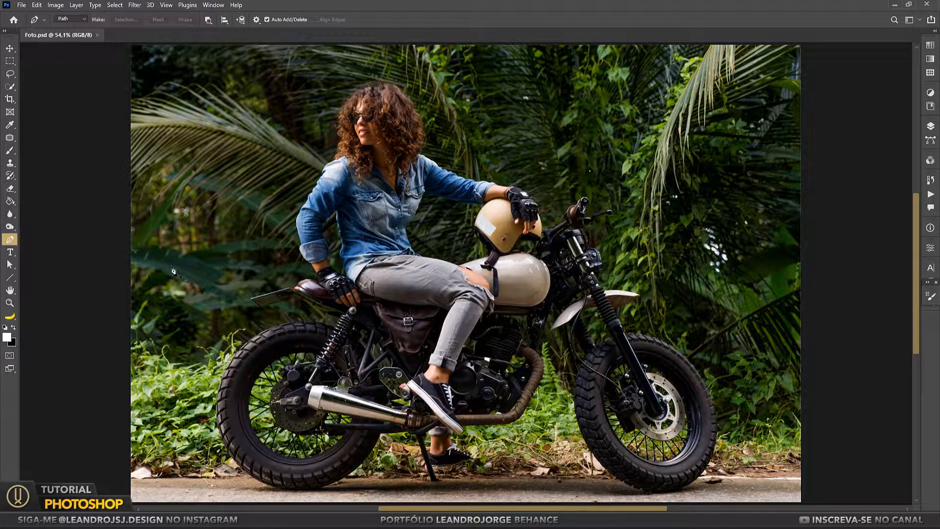
click(930, 126)
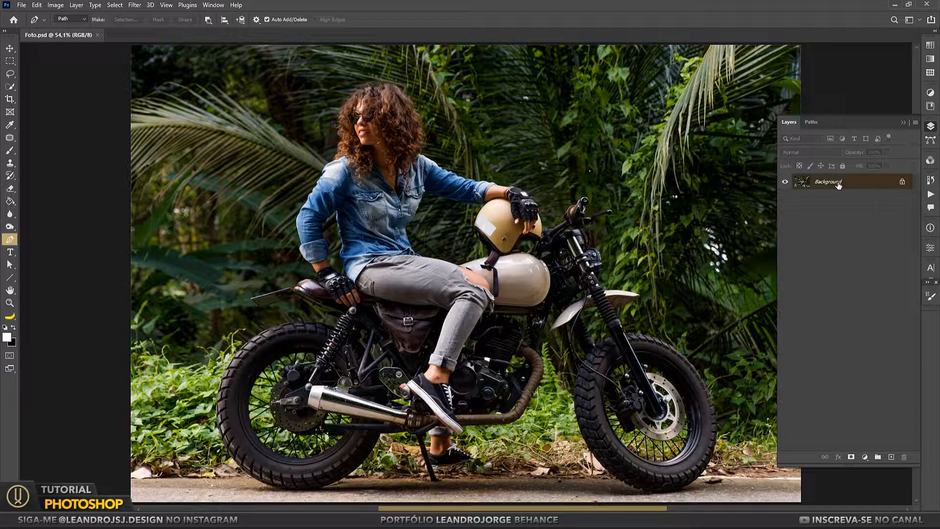
key(ctrl+j)
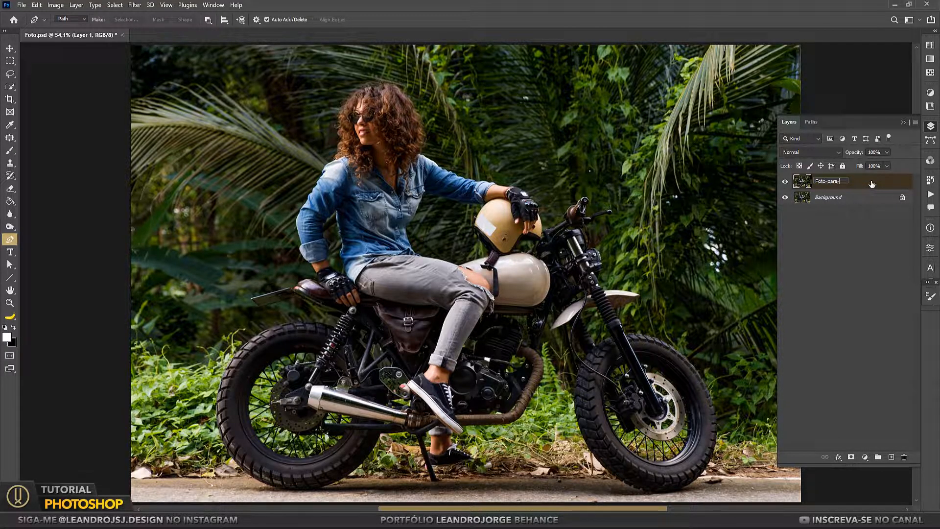
key(Return)
click(843, 198)
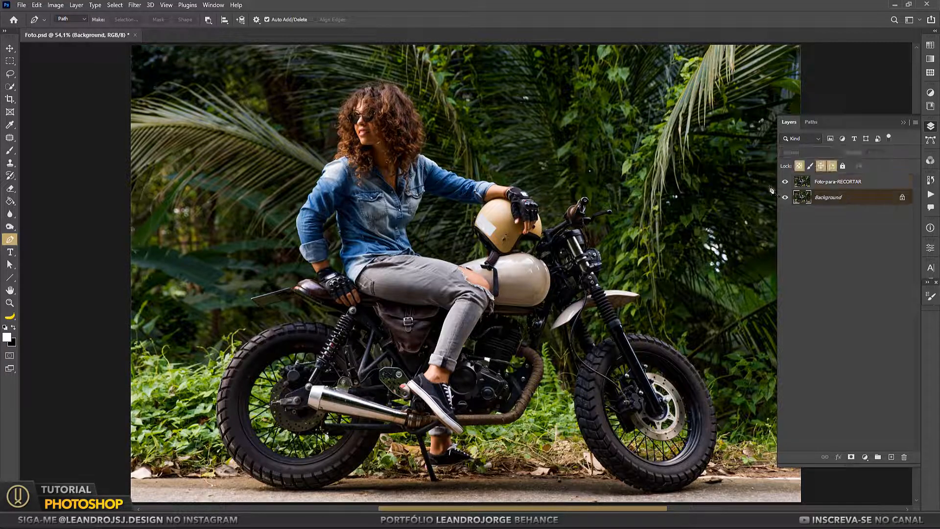
click(873, 186)
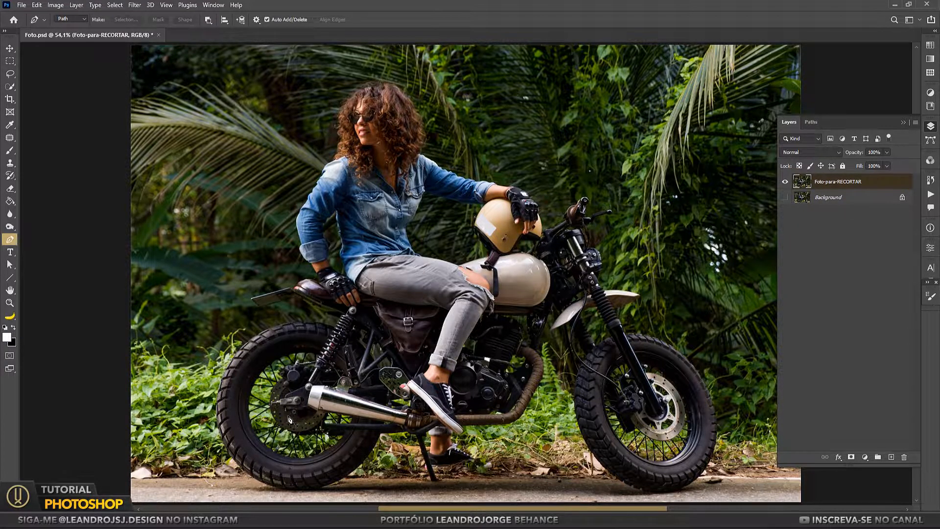
Step: Start a Pen path on the rear shock absorber and trace the lower edge of the frame beneath the seat
scroll(274, 408, up, 10)
drag(303, 185, 312, 359)
scroll(478, 270, up, 6)
drag(530, 210, 449, 390)
click(504, 393)
click(419, 359)
click(416, 345)
drag(423, 361, 512, 413)
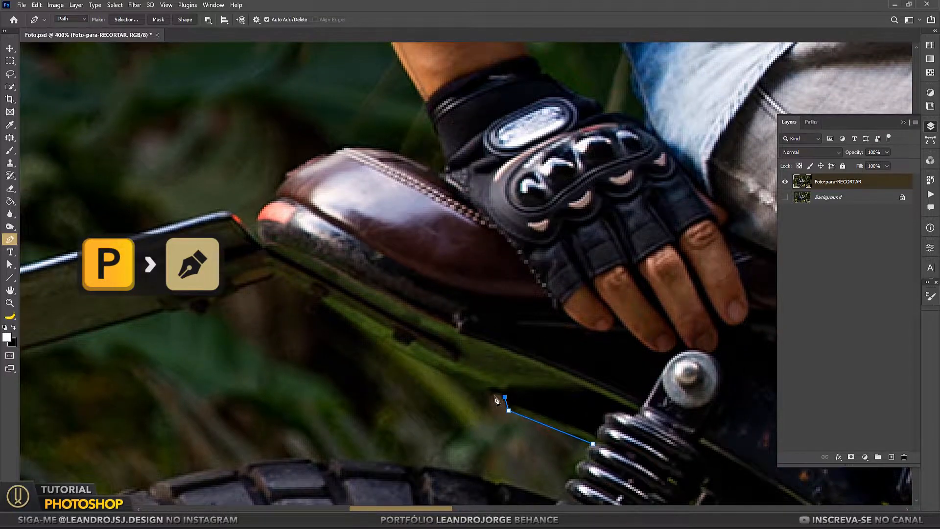
click(396, 345)
drag(396, 344, 397, 347)
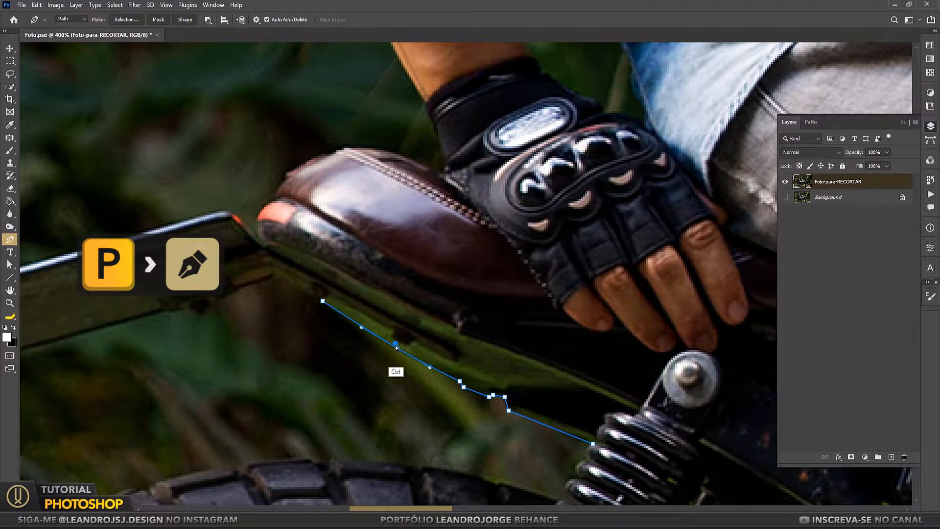
Step: Continue the path past the frame's end and around the small bracket beneath the rear plate
drag(287, 289, 400, 389)
click(387, 376)
drag(320, 428, 455, 348)
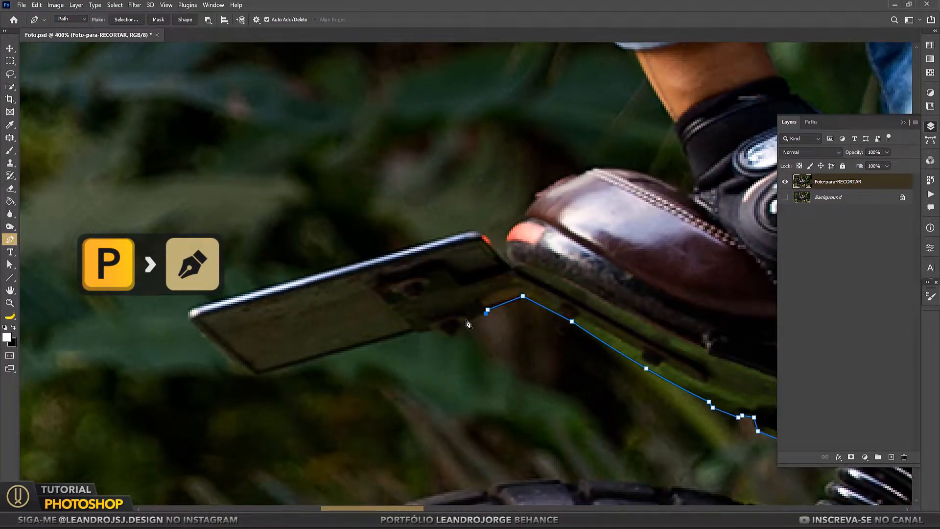
click(457, 327)
click(445, 333)
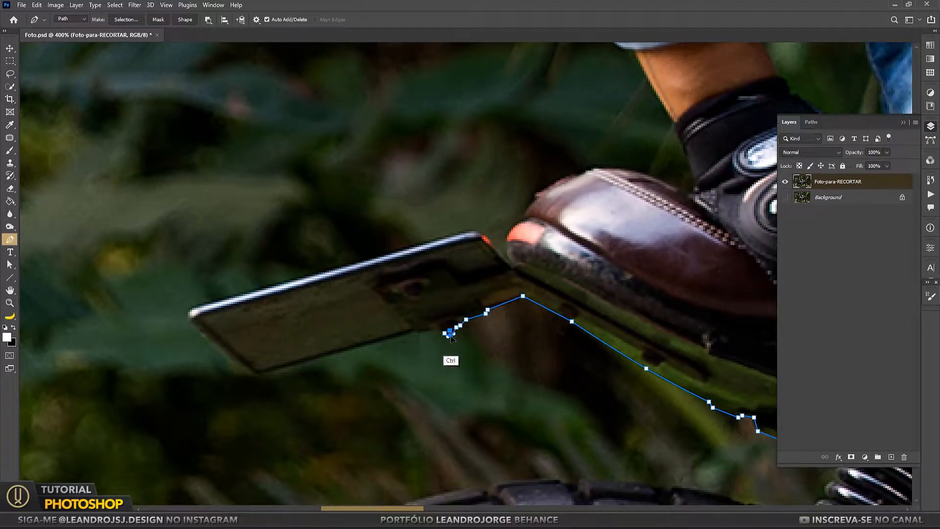
Step: Trace the rear plate's lower edge and round its outer corners with closely spaced anchor points
drag(267, 385, 451, 275)
click(454, 277)
drag(607, 229, 606, 231)
drag(459, 352, 431, 439)
click(407, 356)
click(415, 359)
click(355, 307)
click(368, 291)
click(361, 299)
drag(361, 299, 353, 298)
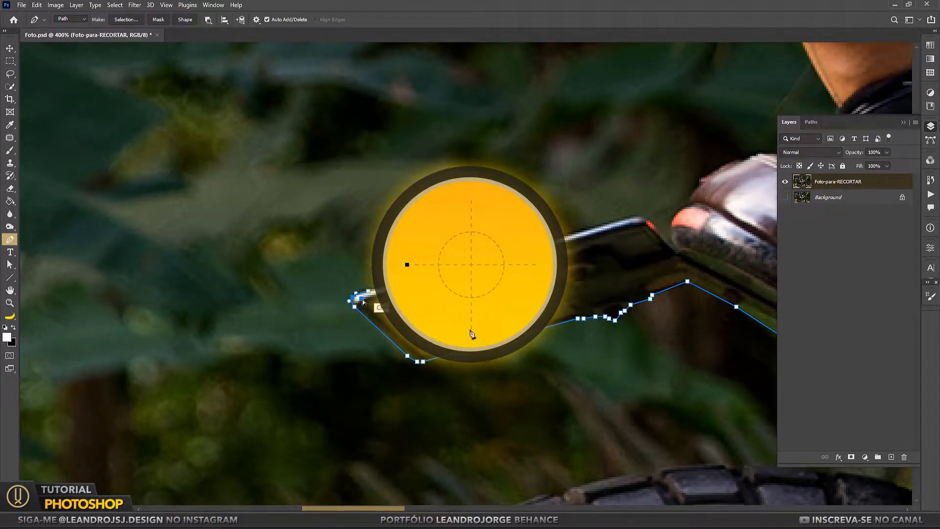
Step: Run the path along the rear plate's upper edge and around its corner towards the seat
click(625, 219)
drag(617, 250, 368, 337)
click(402, 309)
click(390, 307)
drag(390, 307, 392, 304)
click(430, 339)
click(446, 292)
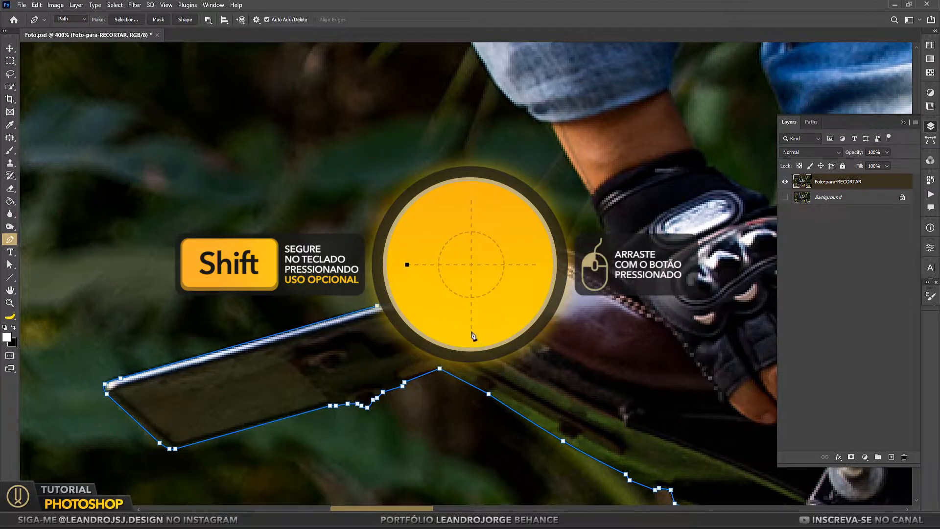
Step: Trace the rounded rear end and top of the leather seat with curved path segments
drag(455, 274, 369, 347)
click(376, 333)
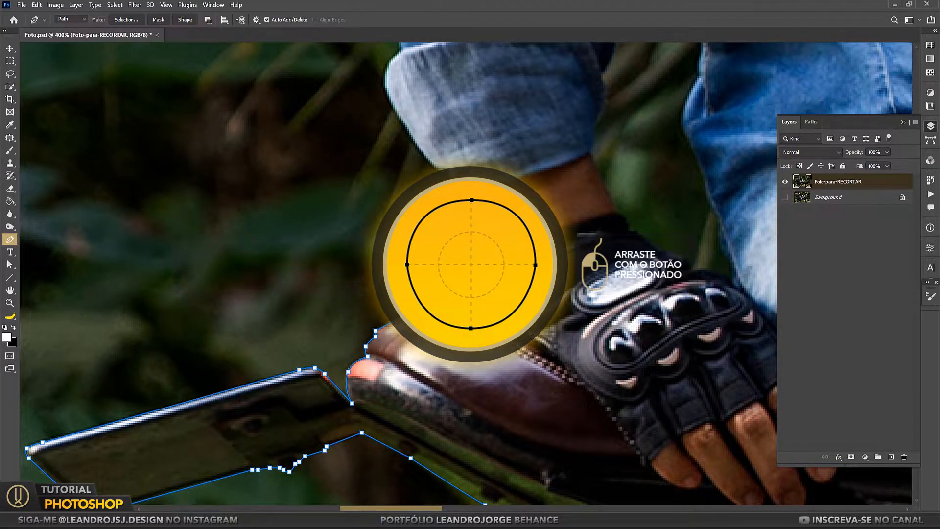
ctrl+click(464, 308)
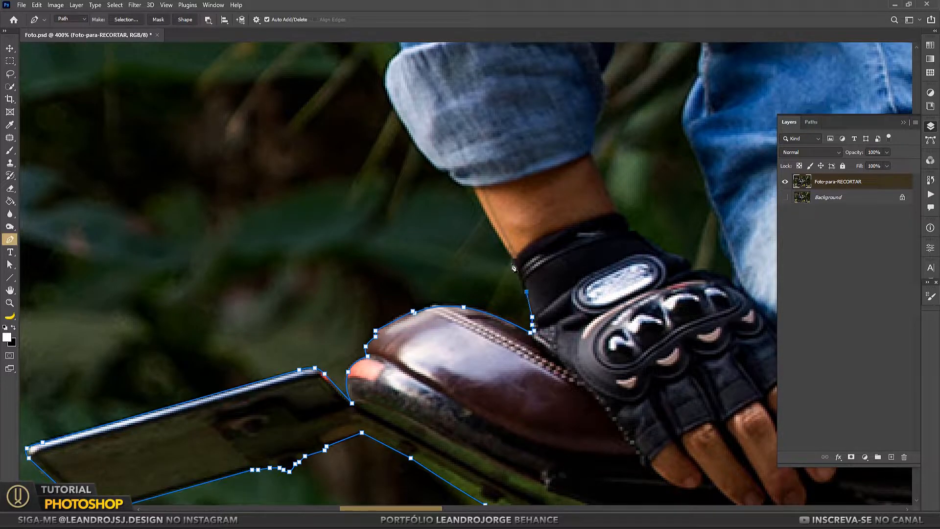
Step: Continue the path up the glove and bare wrist and around the outer edge of the rolled denim cuff
drag(515, 267, 520, 280)
drag(522, 247, 529, 356)
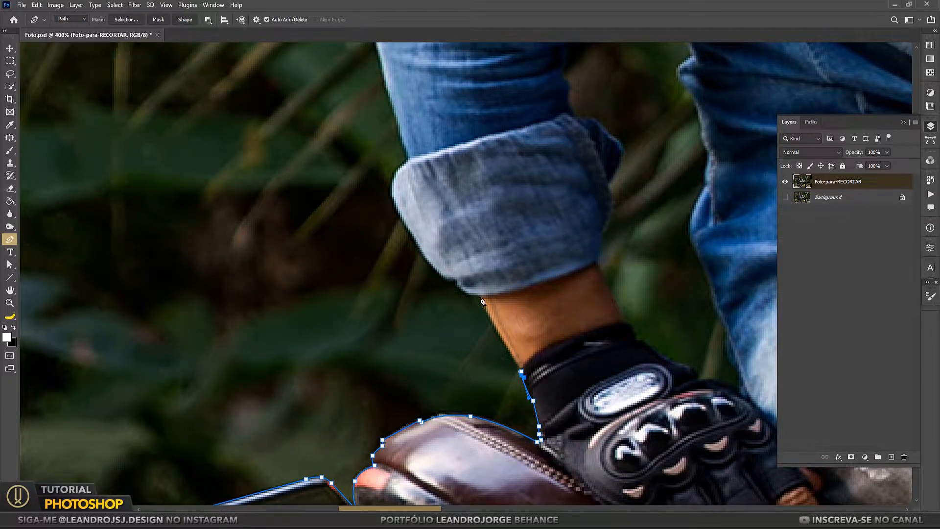
drag(481, 298, 496, 322)
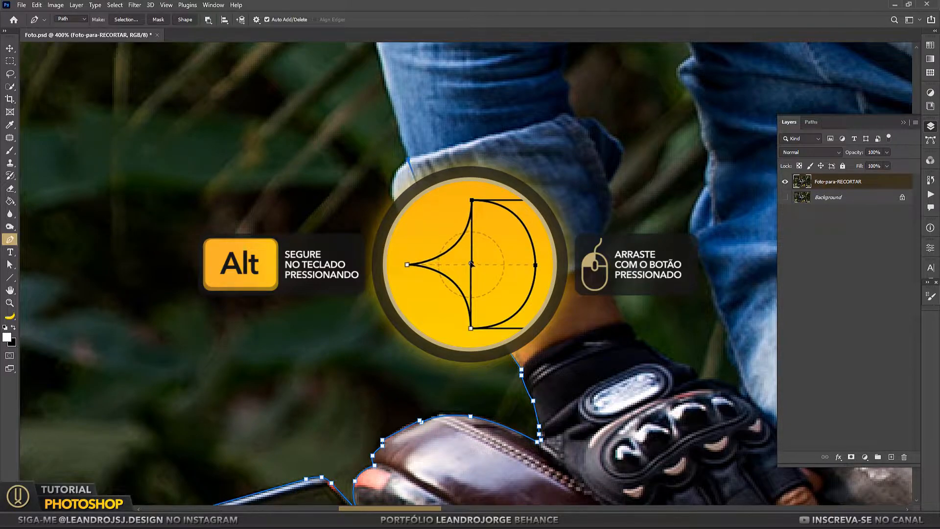
drag(413, 235, 410, 237)
drag(434, 100, 468, 359)
Step: Trace the denim sleeve from the cuff up the forearm and around the elbow with curved segments
click(429, 185)
click(435, 280)
drag(434, 280, 403, 258)
click(417, 339)
drag(418, 339, 421, 336)
drag(443, 419, 430, 442)
click(429, 443)
drag(470, 287, 430, 415)
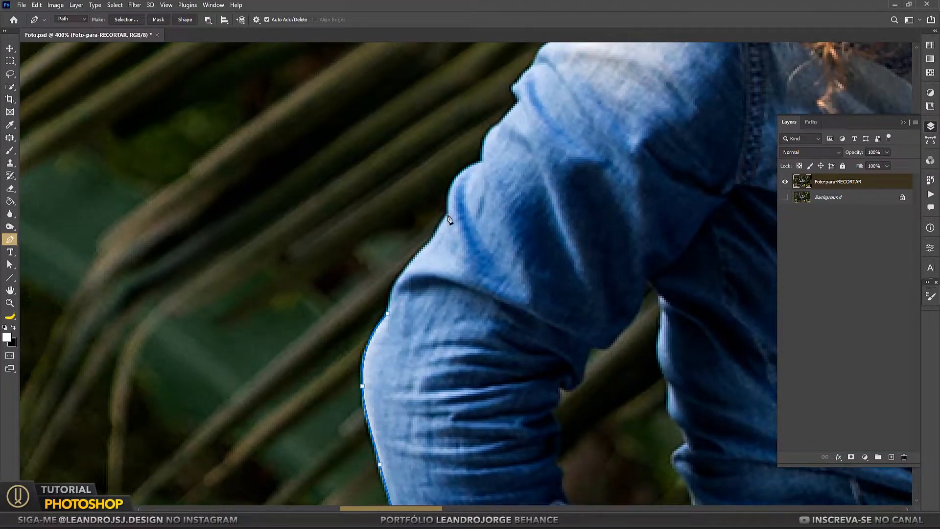
Step: Follow the folds of the upper sleeve from the elbow towards the shoulder, adjusting the curves to the fabric edge
click(429, 240)
drag(430, 239, 430, 243)
drag(479, 233, 397, 381)
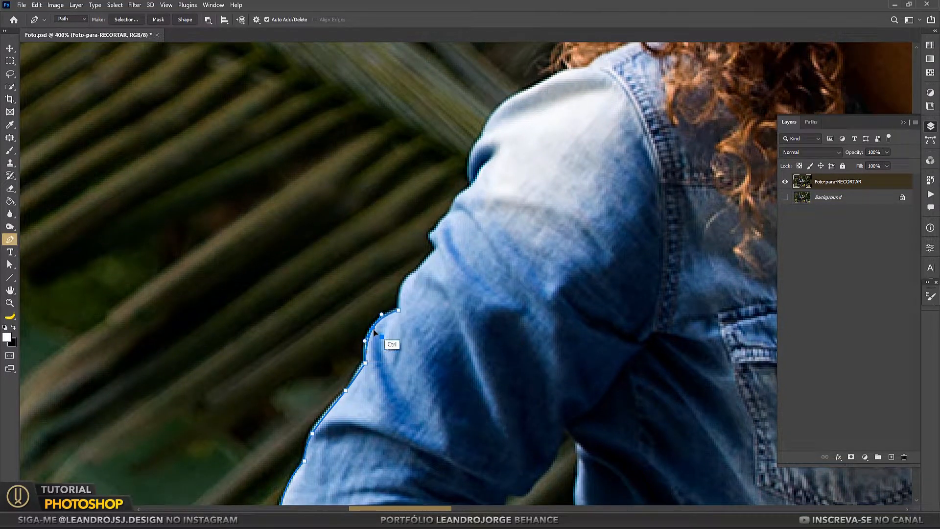
drag(453, 247, 352, 399)
click(360, 379)
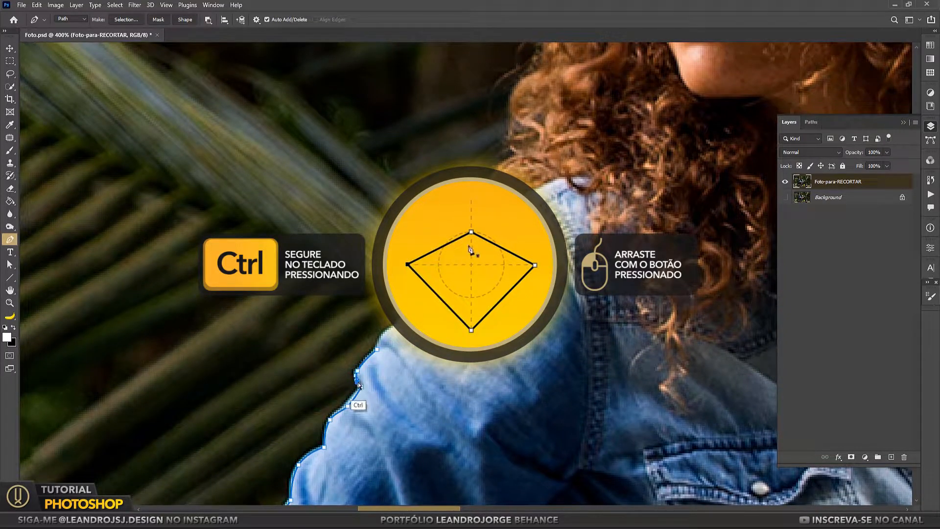
Step: Trace the top of the shoulder up to where the shirt meets the curly hair
click(477, 215)
drag(429, 280, 408, 277)
drag(437, 244, 427, 244)
Step: Outline the face side of the hair loosely with straight segments, leaving a margin around the stray curls
drag(449, 306, 429, 423)
click(439, 331)
click(445, 280)
click(449, 241)
drag(450, 237, 397, 456)
click(397, 369)
click(380, 267)
click(372, 209)
click(382, 152)
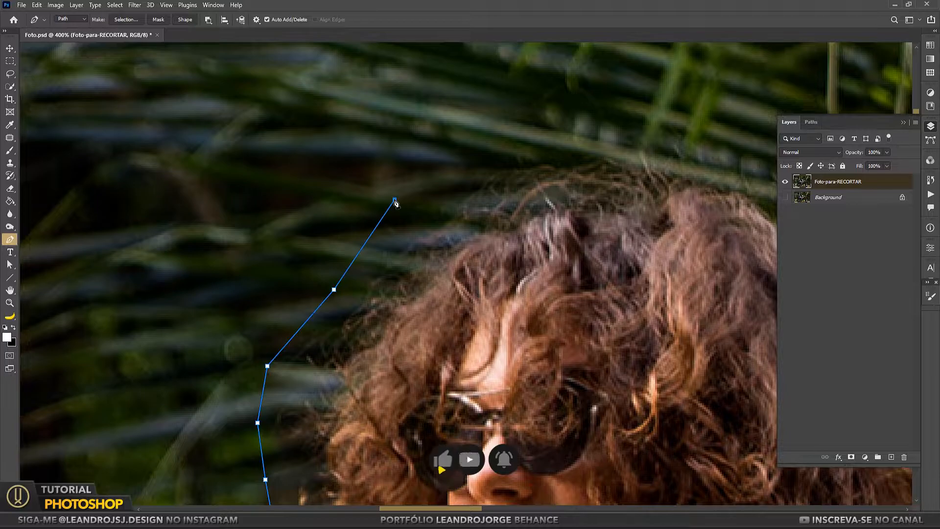
Step: Carry the loose straight-segment outline over the top of the hair, clear of the stray strands
click(488, 134)
drag(531, 145, 368, 289)
click(453, 252)
click(548, 248)
click(595, 274)
drag(637, 380, 390, 187)
click(478, 187)
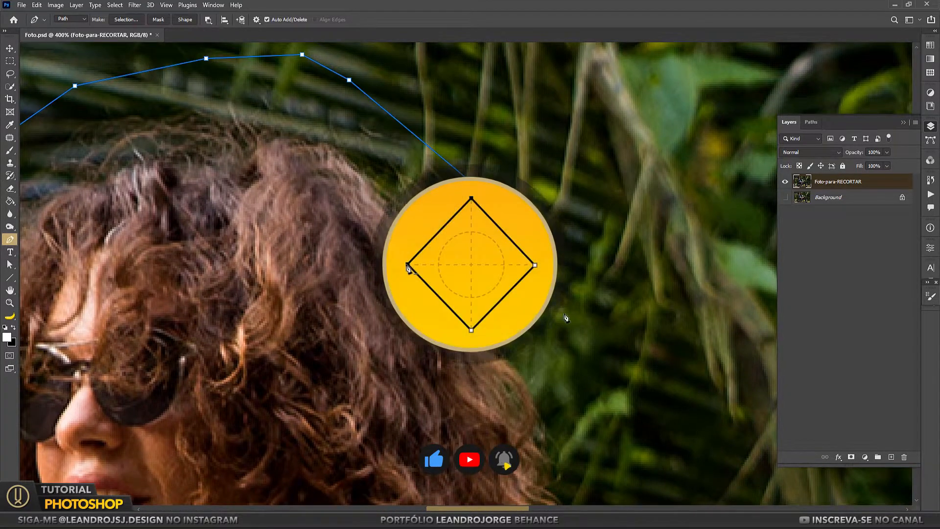
Step: Bring the loose outline down the back of the hair and in to the shoulder of the outstretched arm
click(612, 454)
drag(613, 456, 556, 201)
click(558, 287)
click(542, 362)
drag(536, 396, 562, 217)
click(514, 209)
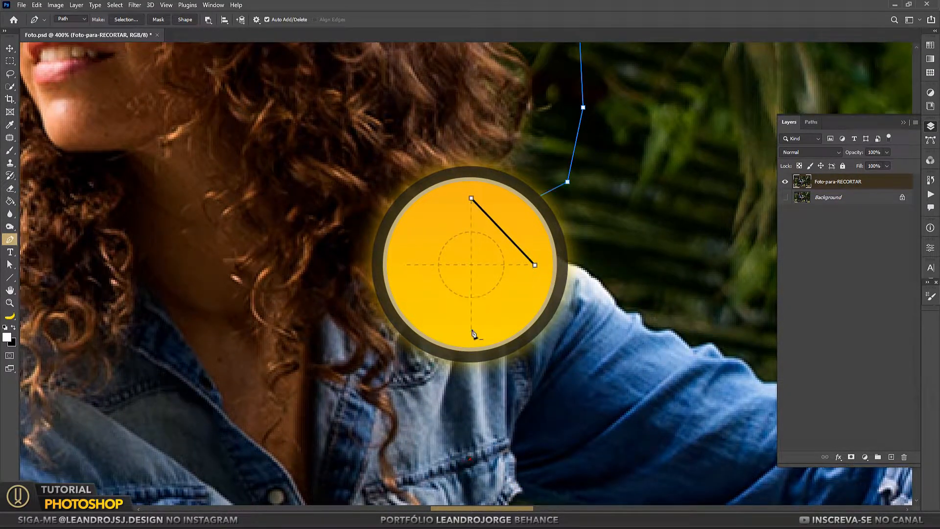
Step: Trace the shirt's shoulder edge with curved segments towards the outstretched arm
drag(508, 227, 521, 238)
drag(544, 284, 396, 234)
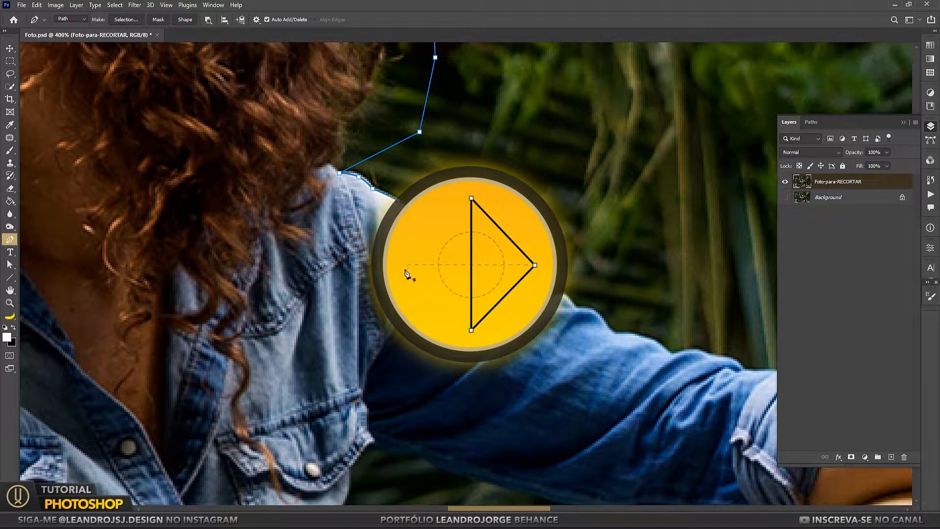
drag(526, 311, 412, 228)
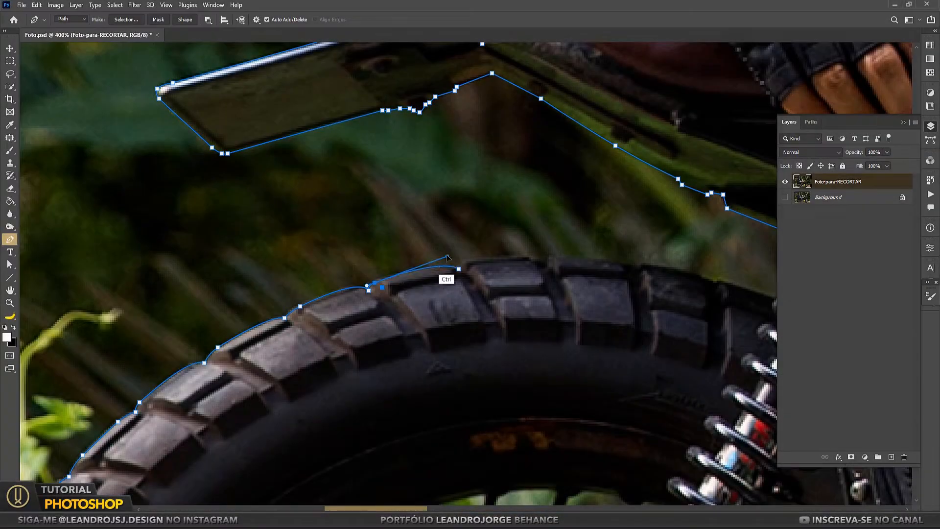
Step: Trace the upper tread blocks of the rear tyre, following the gaps between them
drag(447, 256, 464, 253)
drag(464, 253, 310, 310)
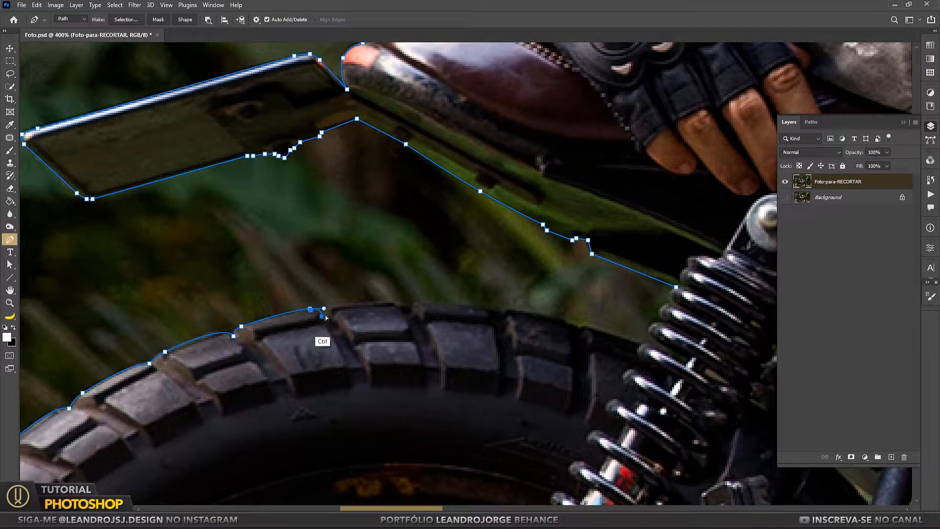
click(329, 308)
click(339, 305)
click(394, 304)
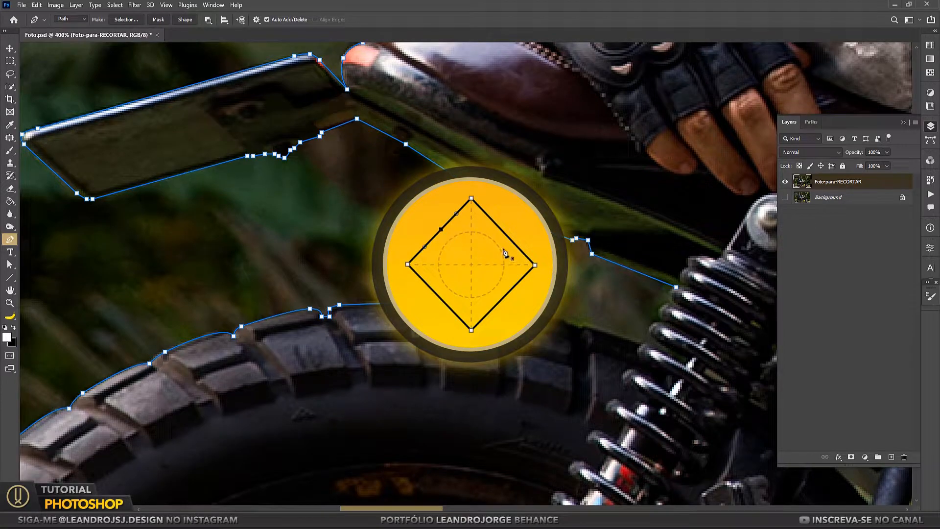
Step: Finish the rear tyre's upper edge, trace the shock absorber's coils and close the path at its starting point
drag(496, 314, 352, 304)
click(310, 304)
click(384, 315)
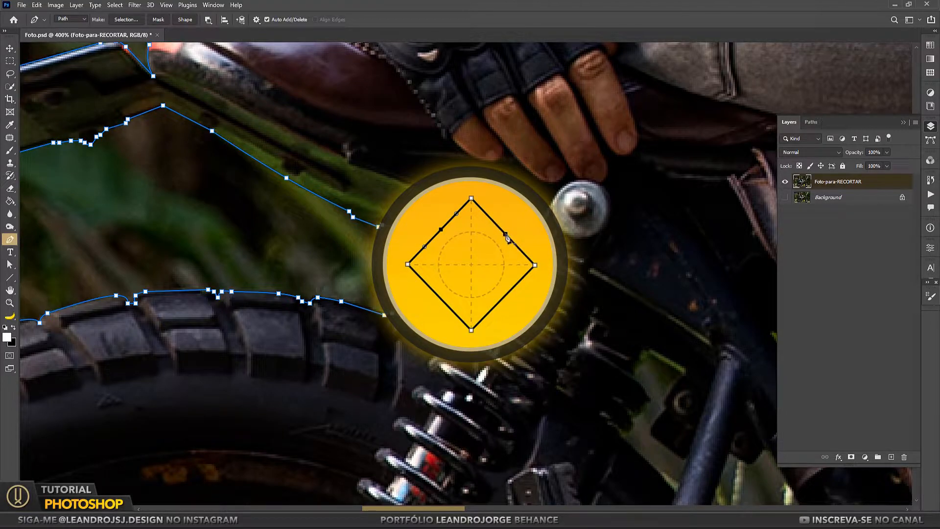
key(ctrl+plus)
click(380, 231)
click(475, 306)
drag(476, 306, 479, 285)
click(484, 283)
Step: Convert the finished path into a selection and use it to add a layer mask to Foto-para-RECORTAR
key(ctrl+minus)
key(ctrl+minus)
key(ctrl+minus)
key(ctrl+minus)
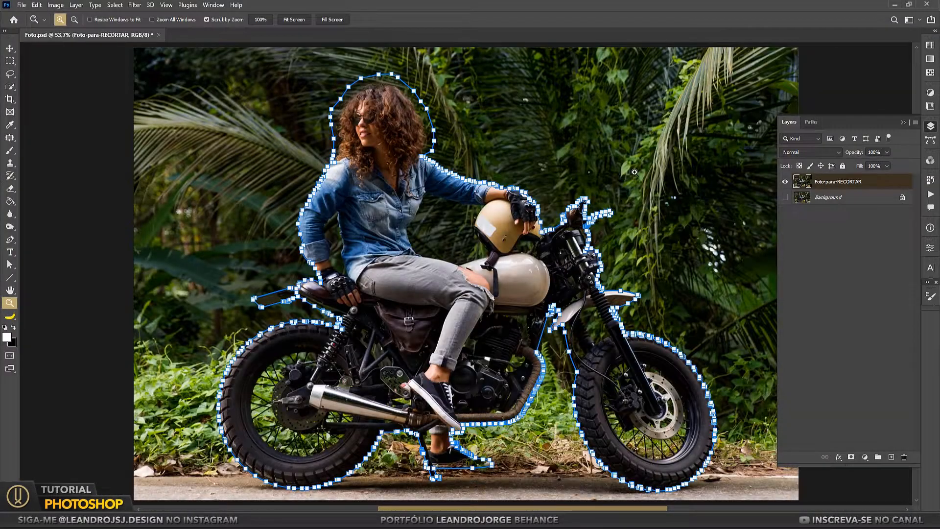
key(ctrl+Return)
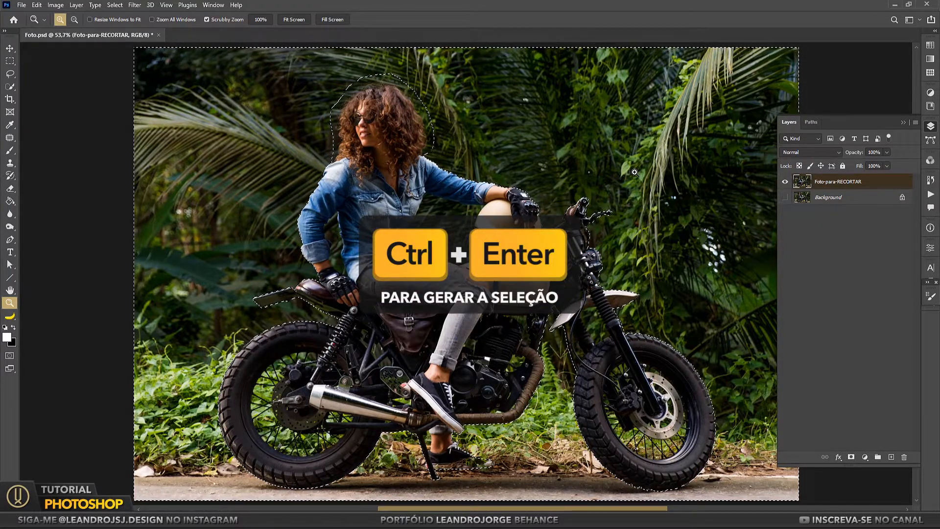
click(851, 458)
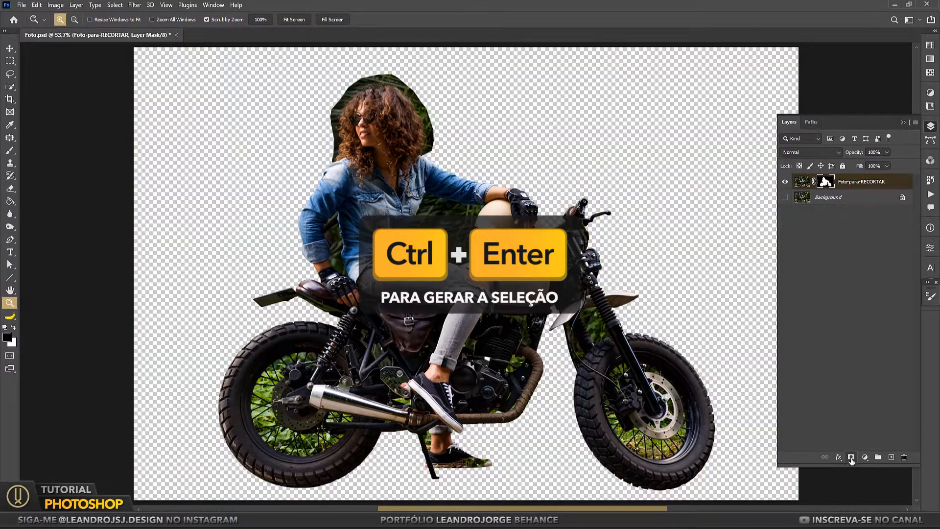
Step: Examine the masked cutout up close for leftover background between the arms, around the helmet and inside the wheels
drag(262, 357, 336, 315)
drag(216, 338, 296, 257)
drag(441, 352, 312, 255)
drag(635, 417, 344, 289)
drag(600, 350, 353, 400)
drag(631, 338, 262, 255)
drag(440, 88, 504, 357)
drag(294, 156, 740, 453)
drag(311, 175, 563, 105)
drag(294, 333, 338, 226)
mouse_move(338, 225)
mouse_down()
mouse_move(416, 218)
mouse_move(324, 216)
mouse_up()
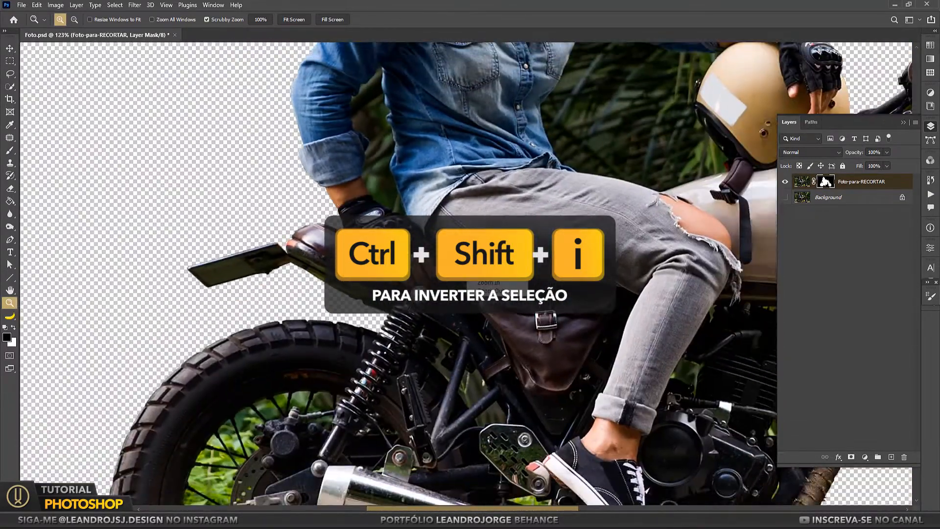
key(ctrl+0)
key(v)
click(904, 123)
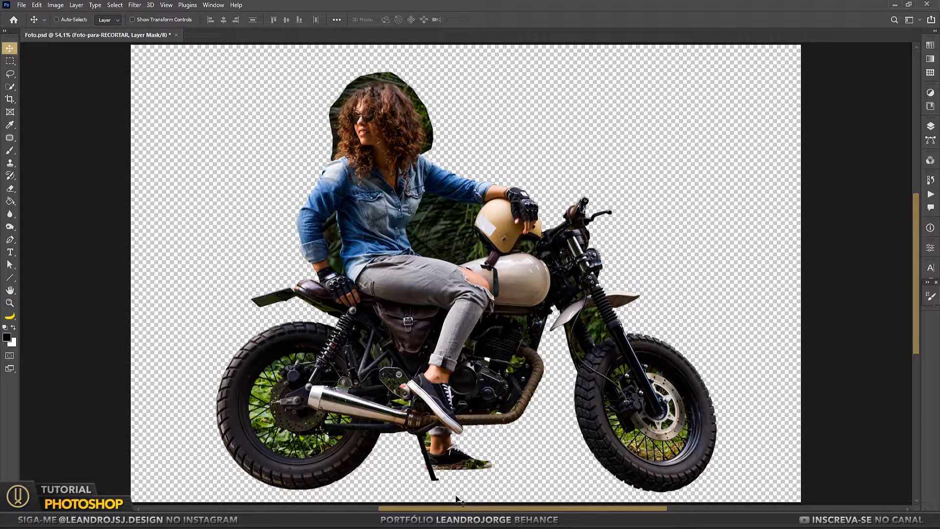
Step: Start a Pen tool path where the jeans meet the fuel tank and trace the tank's upper edge to the helmet strap
drag(494, 250, 583, 250)
drag(455, 274, 571, 264)
key(p)
click(308, 367)
click(573, 286)
drag(438, 327, 440, 323)
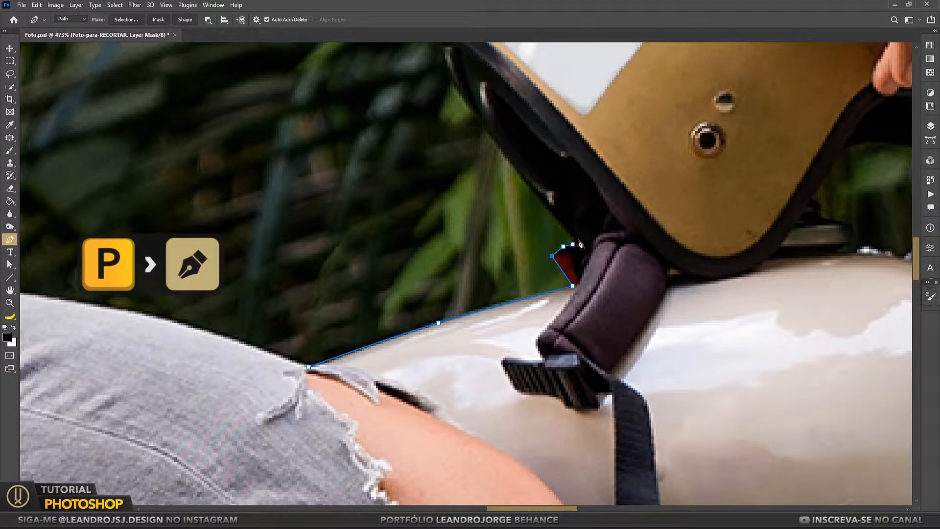
click(578, 239)
Step: Continue the path with a curved segment along the outer edge of the helmet's dark opening
drag(539, 167, 530, 256)
click(436, 137)
drag(479, 199, 457, 191)
drag(462, 133, 417, 377)
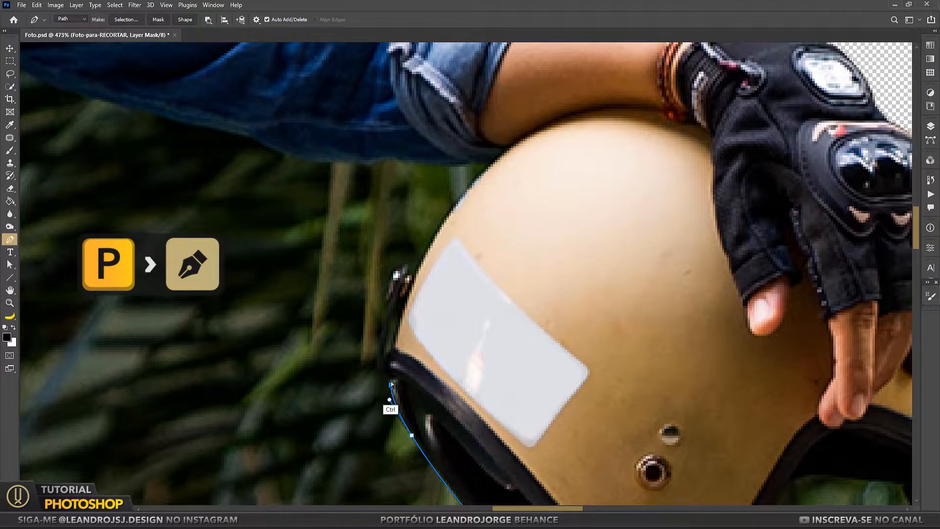
Step: Trace the helmet's rear rim corner and the small metal snap beside the shell with short curved segments
click(389, 304)
key(ctrl+minus)
click(401, 336)
drag(402, 336, 393, 346)
click(410, 269)
click(406, 285)
drag(407, 284, 406, 276)
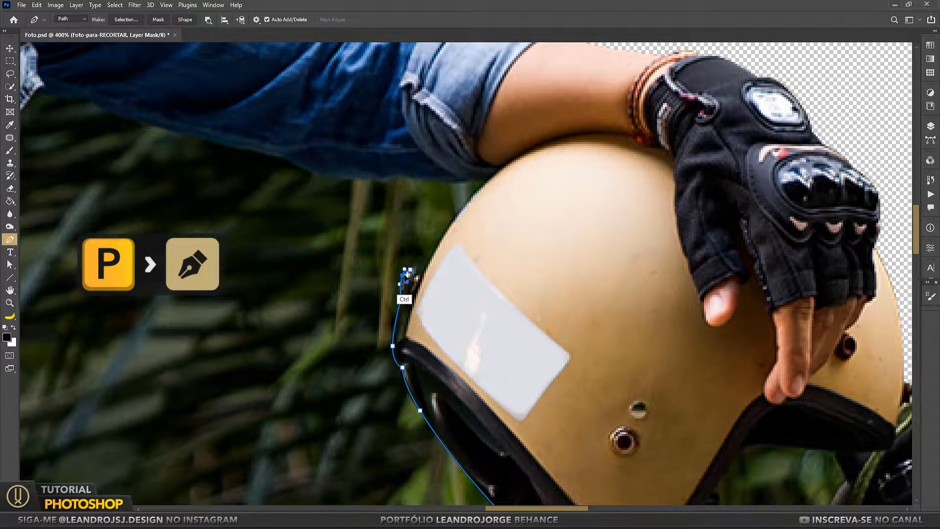
key(ctrl+plus)
key(ctrl+plus)
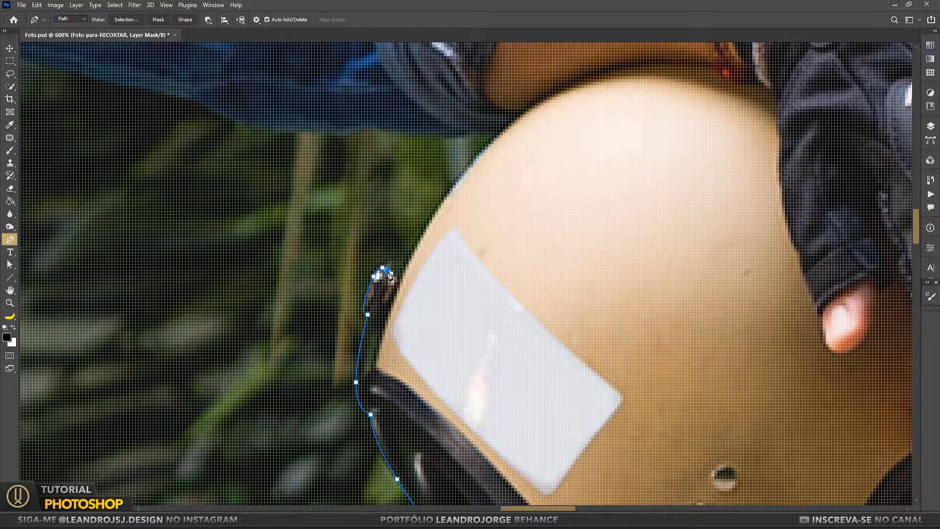
Step: Trace the curve of the helmet's beige shell up to the sleeve and begin following the sleeve's lower edge
click(503, 129)
click(461, 191)
drag(461, 191, 452, 284)
key(ctrl+minus)
key(ctrl+z)
key(ctrl+z)
click(424, 261)
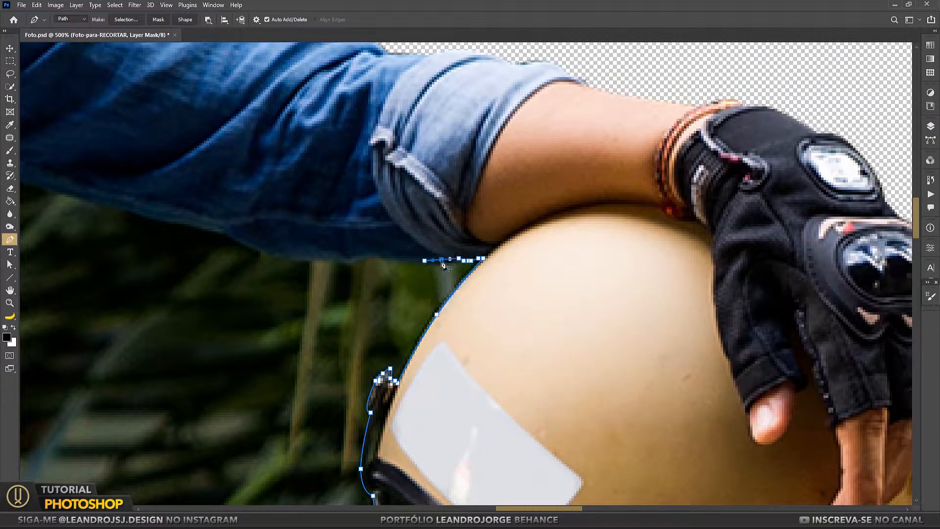
Step: Trace the underside of the outstretched denim sleeve with curved segments towards the armpit
click(363, 250)
drag(303, 260, 401, 266)
click(406, 261)
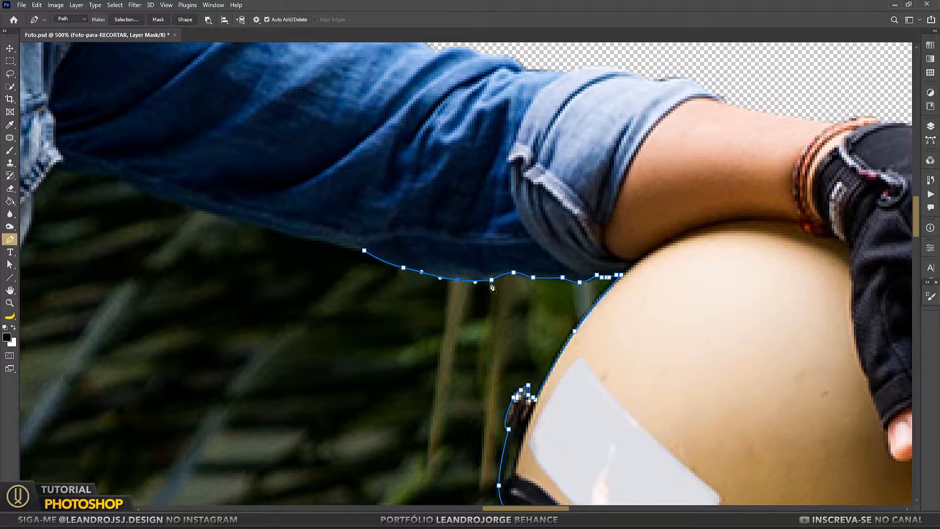
drag(323, 288, 375, 325)
drag(493, 314, 493, 307)
ctrl+click(514, 315)
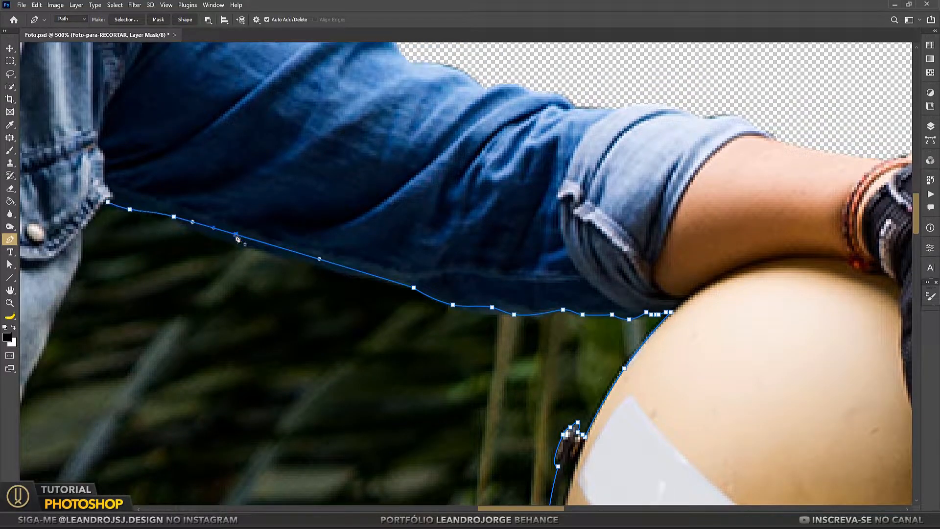
Step: Refine the sleeve's underside and carry the path around the armpit down to the chest pocket's edge
click(376, 283)
drag(376, 282, 376, 278)
drag(98, 232, 312, 132)
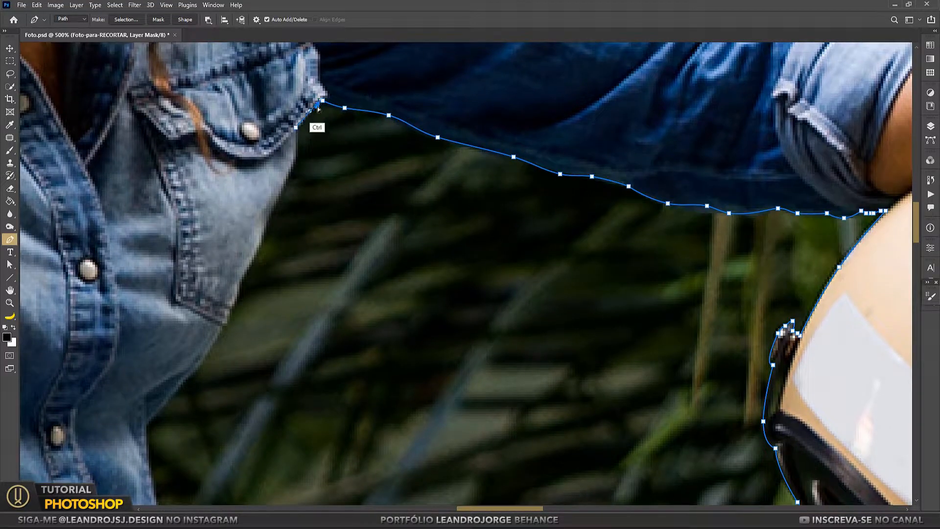
click(277, 196)
drag(282, 171, 296, 144)
click(298, 146)
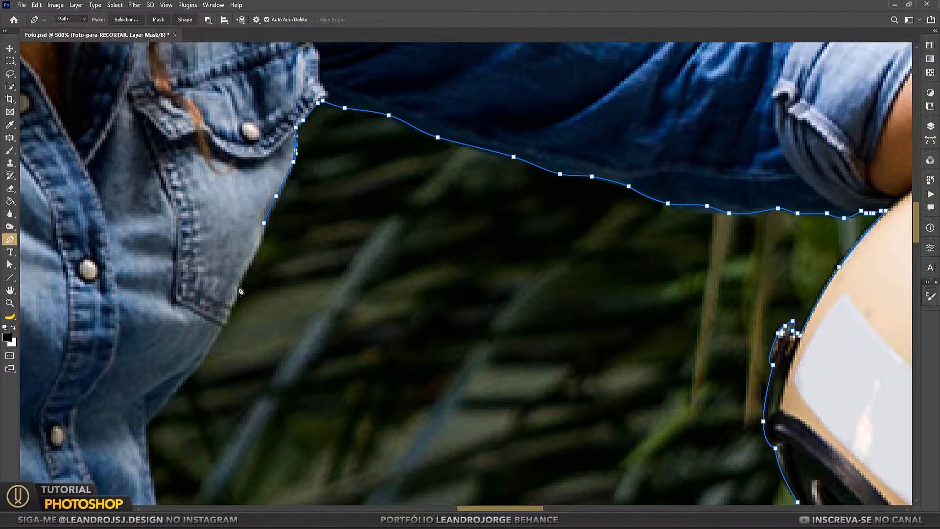
Step: Trace the side of the shirt from the chest pocket down to the waist with curved segments
drag(248, 280, 349, 114)
click(246, 257)
drag(295, 190, 303, 189)
drag(271, 232, 269, 230)
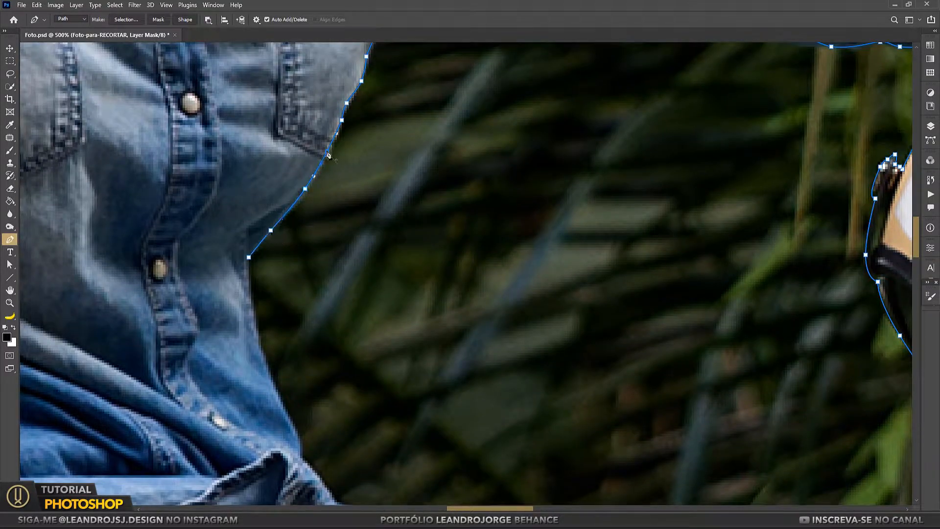
click(325, 157)
Step: Trace the shirt's waist and lower side down to the hem, adjusting the anchor points to fit the fabric
drag(311, 393, 310, 309)
click(298, 372)
click(292, 352)
drag(293, 352, 296, 351)
click(269, 277)
drag(269, 277, 257, 267)
ctrl+click(295, 352)
Step: Continue the path from the shirt hem along the upper edge of the thigh towards the fuel tank
drag(337, 418, 285, 279)
click(310, 298)
drag(489, 343, 327, 264)
click(486, 315)
scroll(331, 277, down, 3)
drag(531, 298, 315, 334)
scroll(314, 328, up, 3)
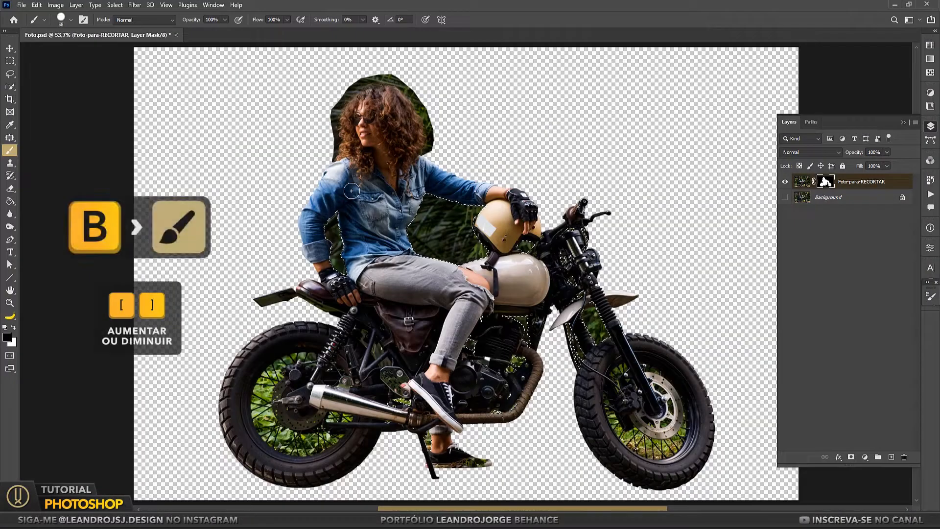
Step: Paint black on the layer mask with a 300 px brush inside the selected gaps around the torso, fork and engine
drag(412, 211, 440, 230)
drag(570, 343, 586, 360)
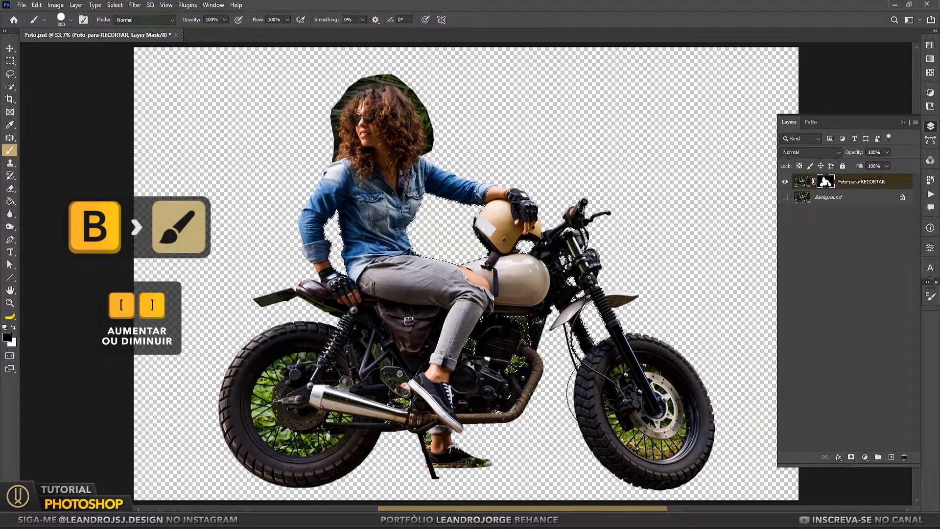
mouse_move(416, 430)
mouse_down()
mouse_move(310, 280)
mouse_move(506, 279)
mouse_up()
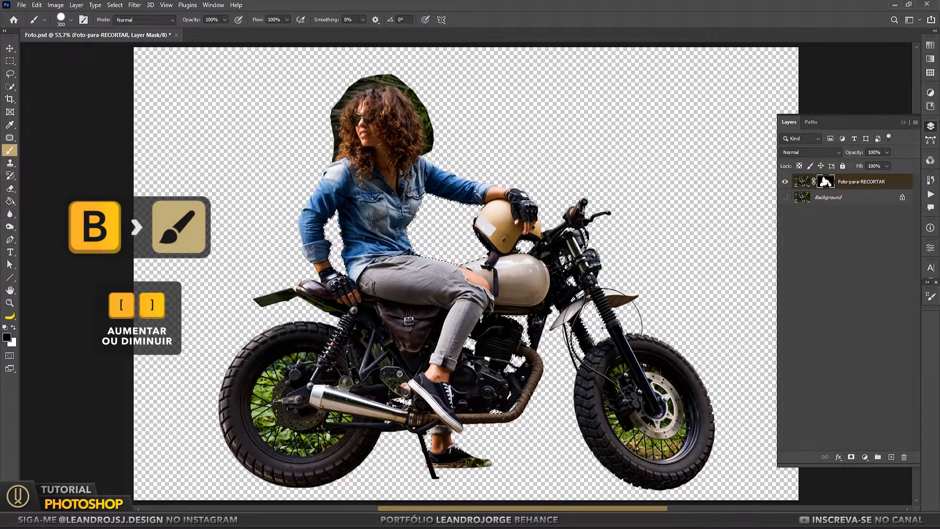
Step: Trace the remaining gap between the front wheel's lower spokes with the Pen tool and close it at the brake disc
alt+scroll(566, 408, up, 4)
drag(566, 408, 764, 397)
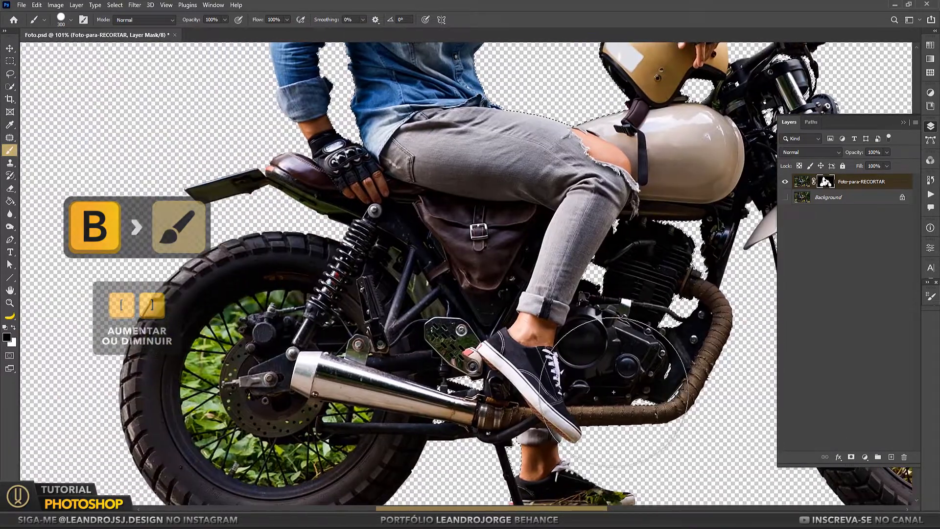
drag(473, 352, 355, 289)
drag(421, 167, 453, 440)
key(p)
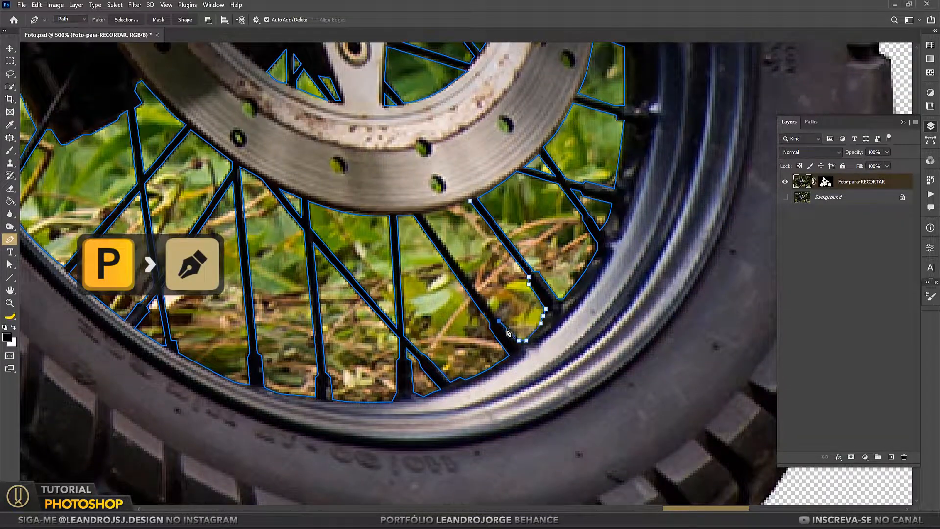
click(494, 319)
click(421, 213)
drag(470, 200, 447, 209)
Step: Convert the traced spoke gaps into a selection and target Foto-para-RECORTAR's layer mask with the Brush tool
key(ctrl+minus)
key(ctrl+minus)
key(ctrl+minus)
drag(193, 242, 614, 388)
key(z)
key(ctrl+0)
key(ctrl+Return)
key(b)
click(826, 183)
Step: Switch the brush to black at 200 px and paint over both wheels to hide the selected spoke gaps
key(x)
key(bracketright)
key(bracketright)
key(bracketright)
key(bracketright)
key(bracketright)
mouse_move(309, 355)
mouse_down()
mouse_move(271, 382)
mouse_move(337, 416)
mouse_up()
mouse_move(619, 387)
mouse_down()
mouse_move(649, 455)
mouse_move(669, 416)
mouse_up()
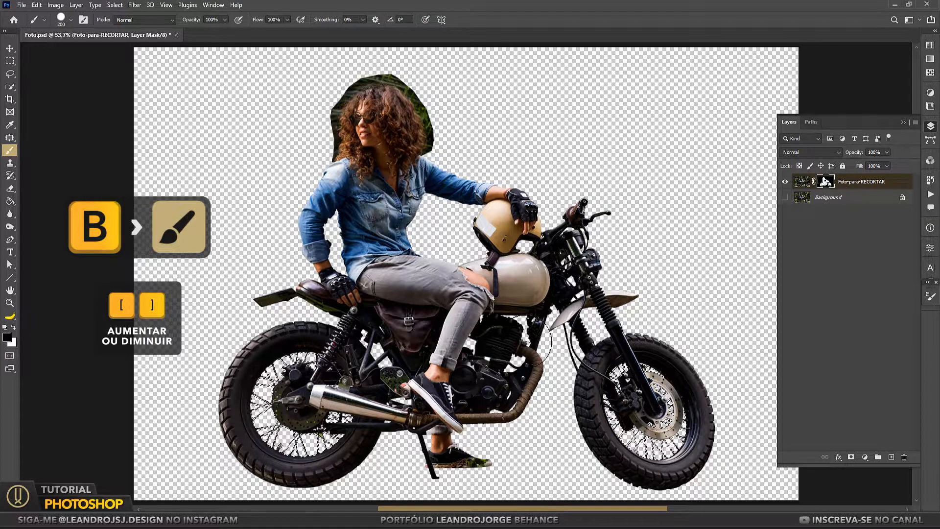
Step: Trace the small green gap between two spokes just below the rear brake disc as a closed Pen tool path
key(p)
scroll(302, 443, up, 6)
click(382, 346)
click(421, 372)
drag(422, 372, 419, 371)
click(410, 336)
click(405, 334)
click(403, 322)
click(396, 322)
click(389, 324)
click(385, 327)
click(382, 345)
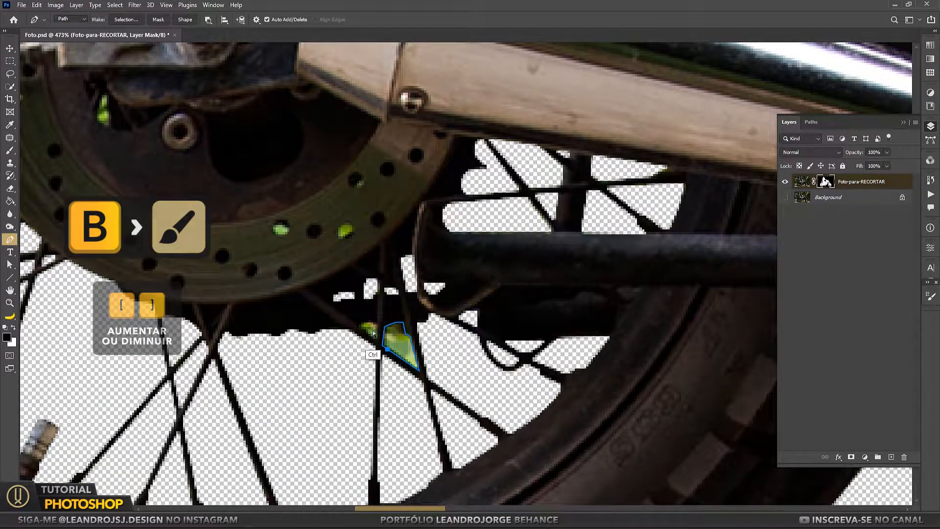
Step: Convert the small spoke-gap paths into a selection, paint them out on the mask and deselect
key(ctrl+Return)
drag(387, 353, 441, 383)
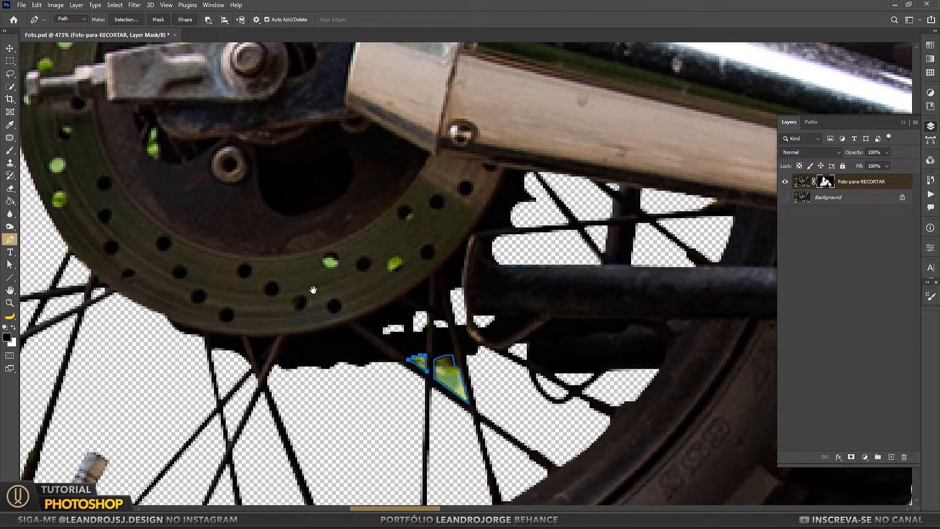
click(12, 149)
click(435, 370)
key(ctrl+d)
Step: Outline the green holes in the rear brake disc with the Lasso tool and mask them out
key(l)
drag(401, 261, 391, 270)
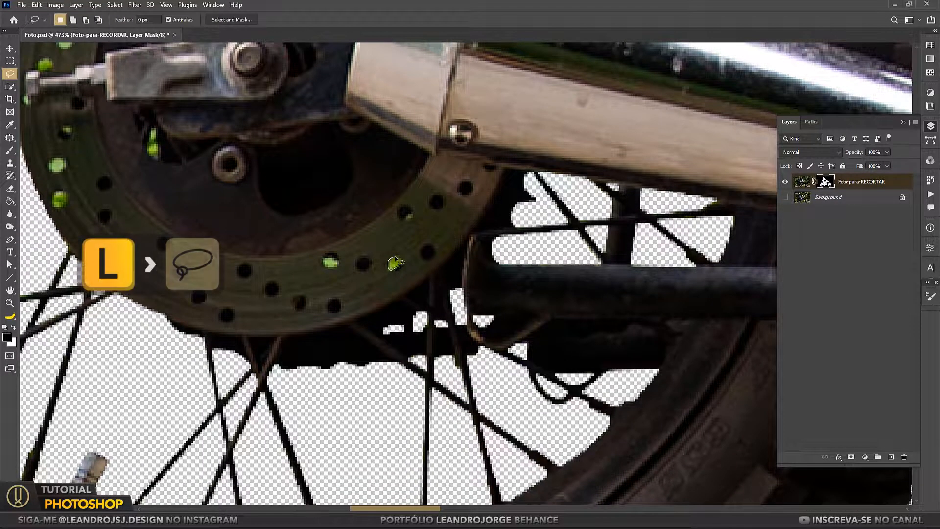
drag(410, 216, 411, 217)
mouse_move(326, 257)
mouse_down()
mouse_move(460, 312)
mouse_move(450, 306)
mouse_up()
mouse_move(278, 175)
mouse_down()
mouse_move(362, 239)
mouse_move(362, 265)
mouse_up()
mouse_move(258, 274)
mouse_down()
mouse_move(268, 270)
mouse_move(260, 271)
mouse_up()
drag(264, 307, 265, 307)
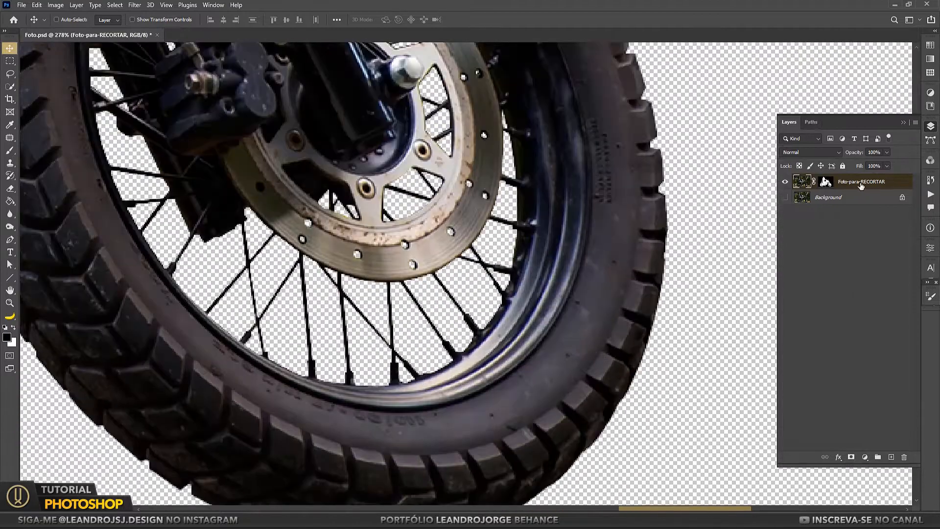
Step: Apply the layer mask permanently to the Foto-para-RECORTAR layer
right_click(825, 182)
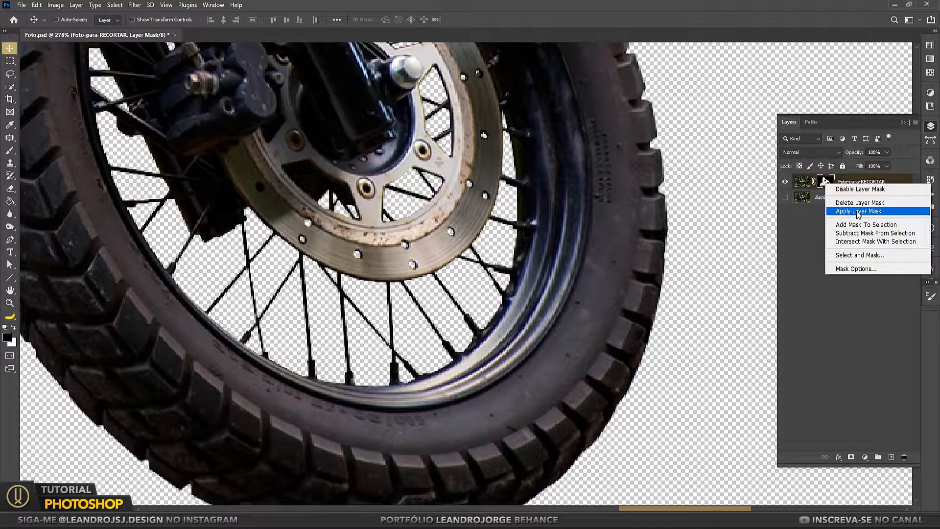
click(869, 216)
Step: Reduce the brush to a spoke's thickness and redraw the front wheel spoke below the brake caliper as a straight black line
key(z)
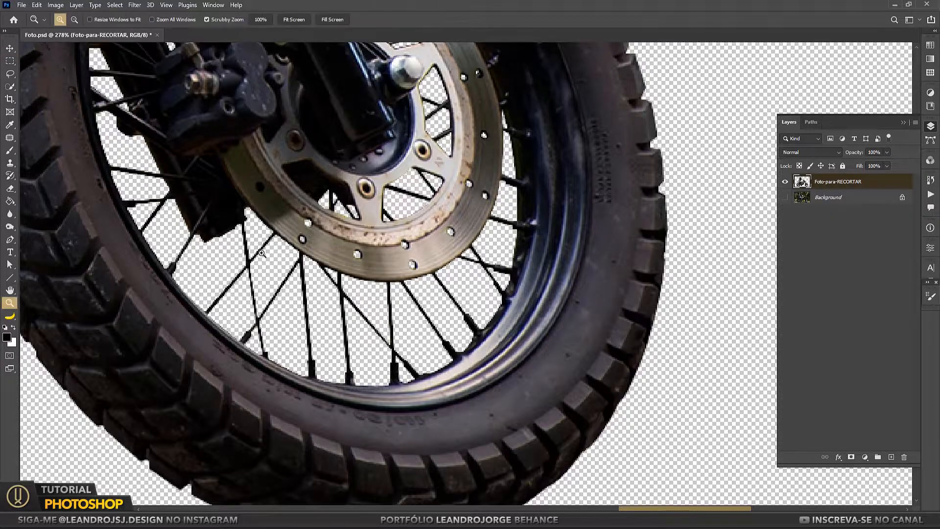
key(ctrl+0)
mouse_move(653, 386)
mouse_down()
mouse_move(530, 382)
mouse_move(538, 386)
mouse_up()
click(10, 150)
click(67, 20)
drag(98, 44, 64, 44)
key(Return)
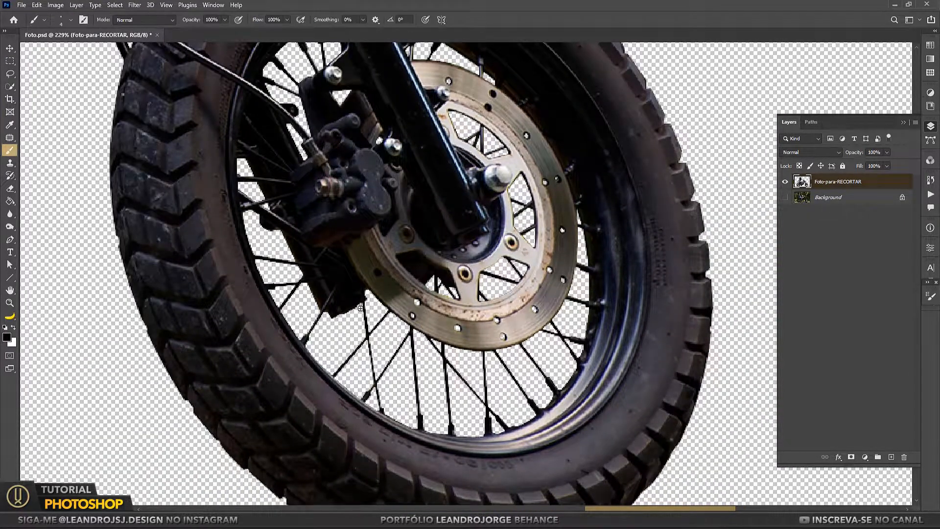
shift+click(380, 411)
drag(380, 410, 337, 448)
Step: Redraw the rear wheel's uneven spokes between the brake disc and the rim with straight thin black brush lines
mouse_move(196, 353)
mouse_down()
mouse_move(432, 375)
mouse_move(495, 398)
mouse_up()
click(496, 297)
shift+click(494, 392)
mouse_move(341, 316)
mouse_down()
mouse_move(402, 377)
mouse_move(389, 399)
mouse_up()
click(343, 293)
shift+click(268, 339)
click(341, 279)
shift+click(265, 307)
click(340, 274)
shift+click(269, 301)
Step: Redraw the nearly horizontal spoke from the rim to the rear brake disc's upper edge with straight black lines
drag(321, 144, 271, 206)
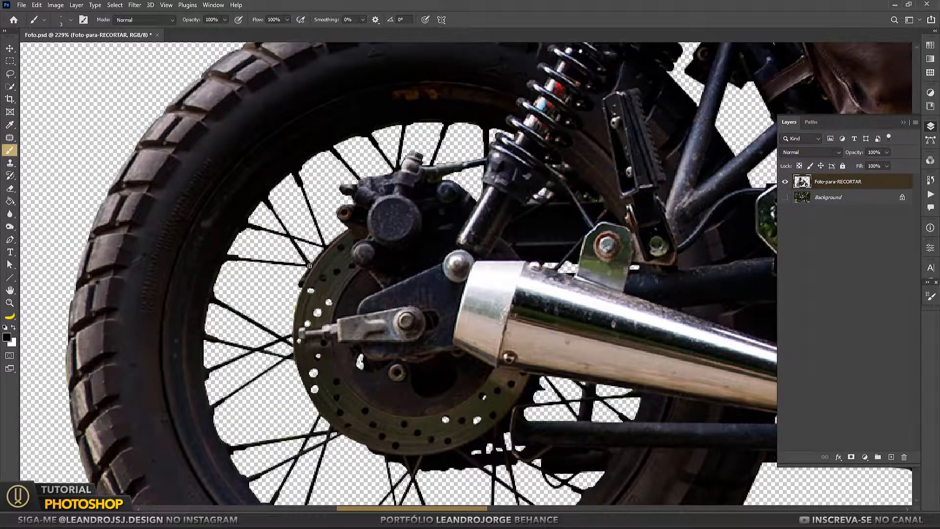
click(235, 259)
shift+click(309, 265)
click(234, 257)
shift+click(308, 265)
Step: Convert the locked Background into a regular layer named FotoBACKUP
key(v)
key(ctrl+0)
click(849, 195)
click(850, 188)
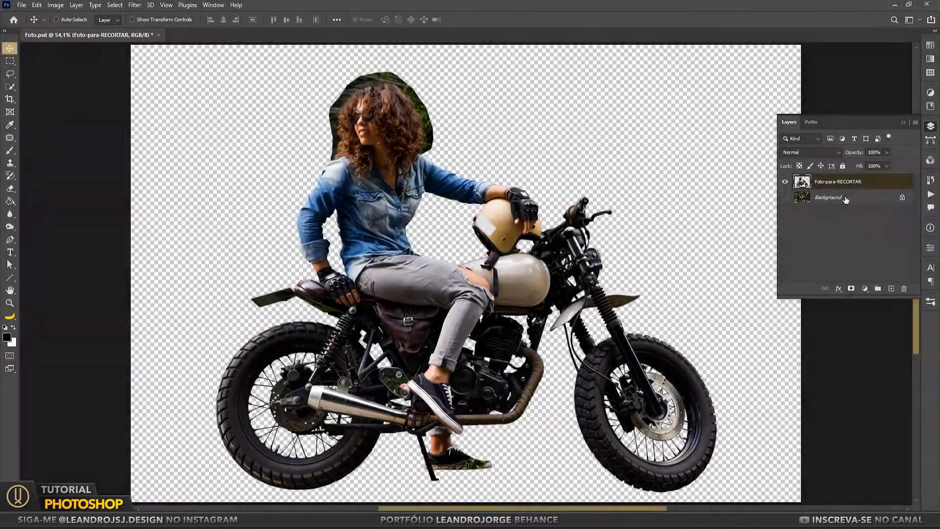
double_click(845, 199)
text(FotoBACKUP)
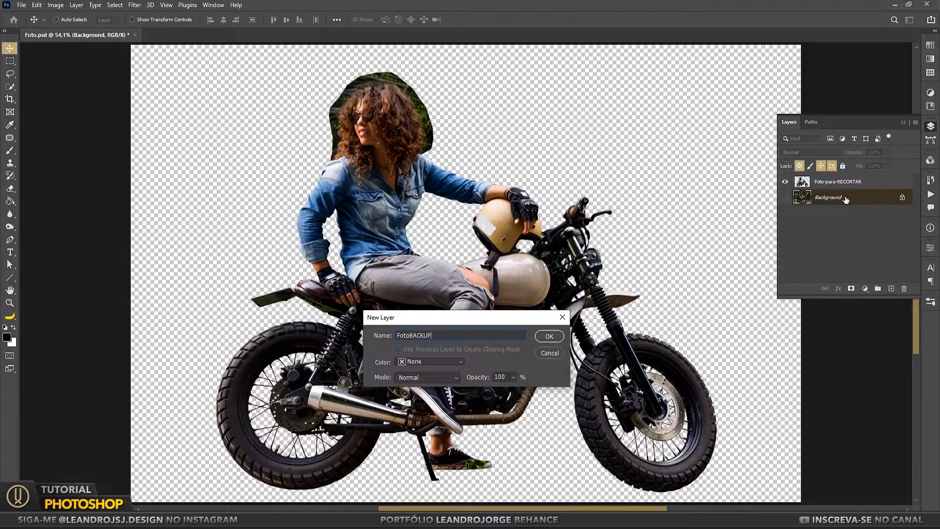
key(Return)
Step: Add a Solid Color fill layer in near-black #0b0a0a between FotoBACKUP and the cutout layer
click(865, 289)
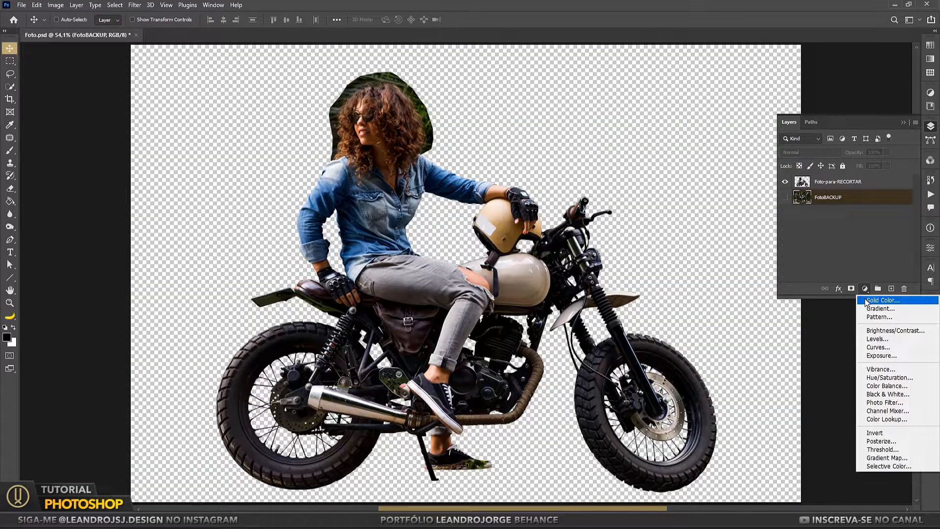
click(881, 301)
click(703, 205)
drag(703, 205, 689, 226)
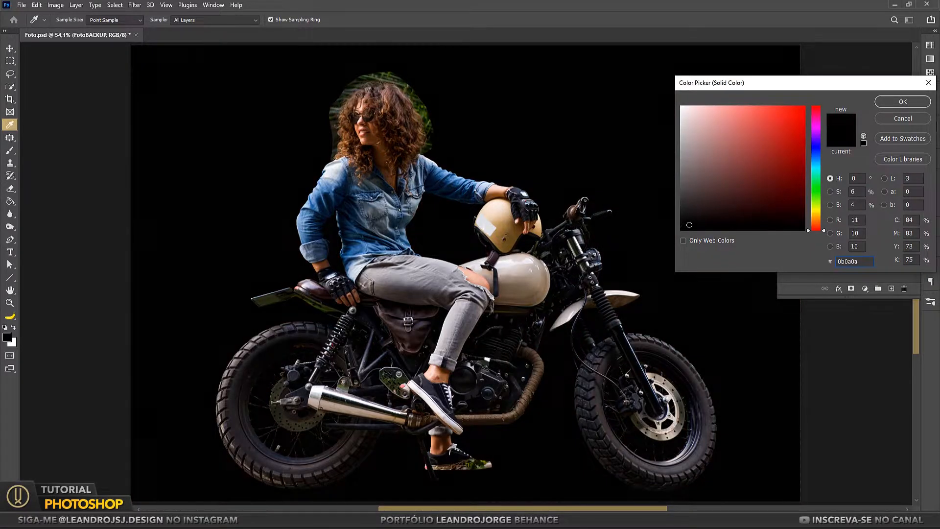
click(903, 102)
Step: Duplicate the Foto-para-RECORTAR layer as Cabelo and hide the original layer
key(v)
key(alt+bracketright)
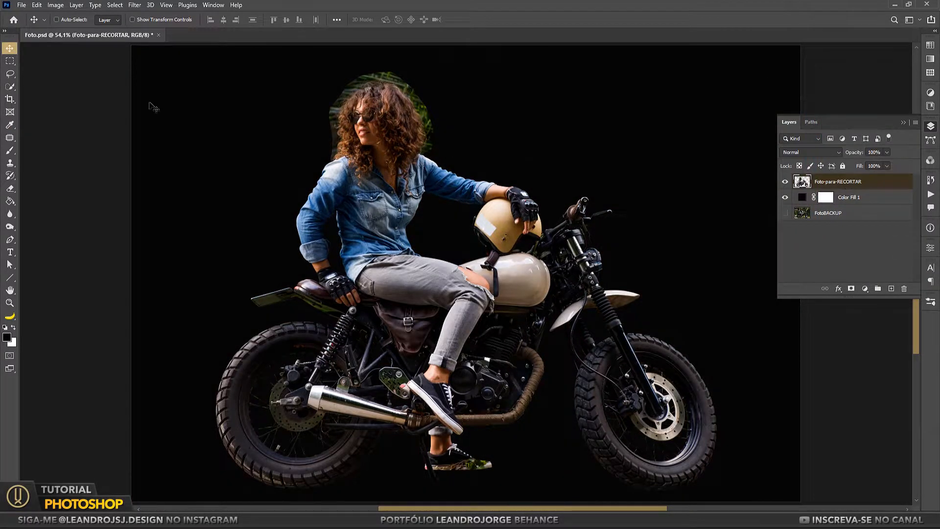
scroll(349, 136, up, 4)
drag(422, 115, 426, 227)
scroll(427, 230, up, 2)
scroll(427, 245, up, 2)
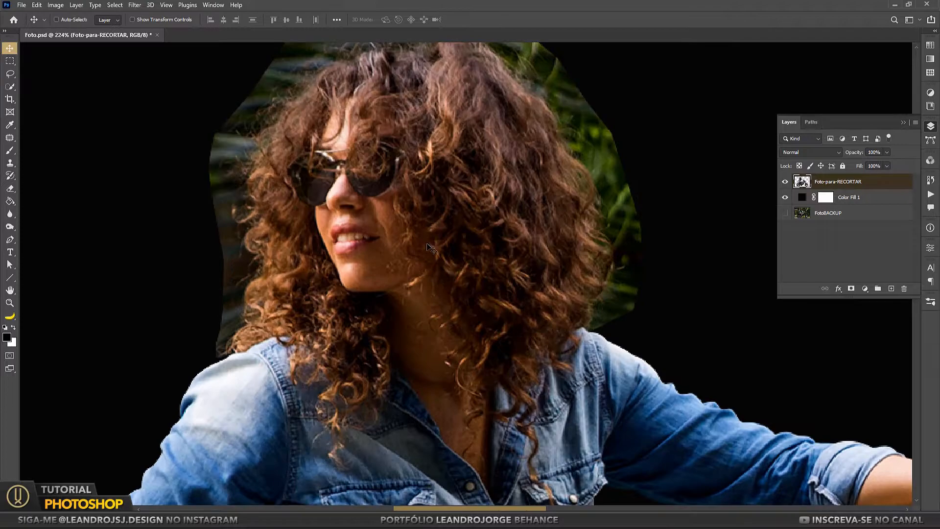
drag(507, 250, 555, 309)
right_click(841, 179)
click(739, 138)
text(Cabelo)
key(Return)
click(785, 197)
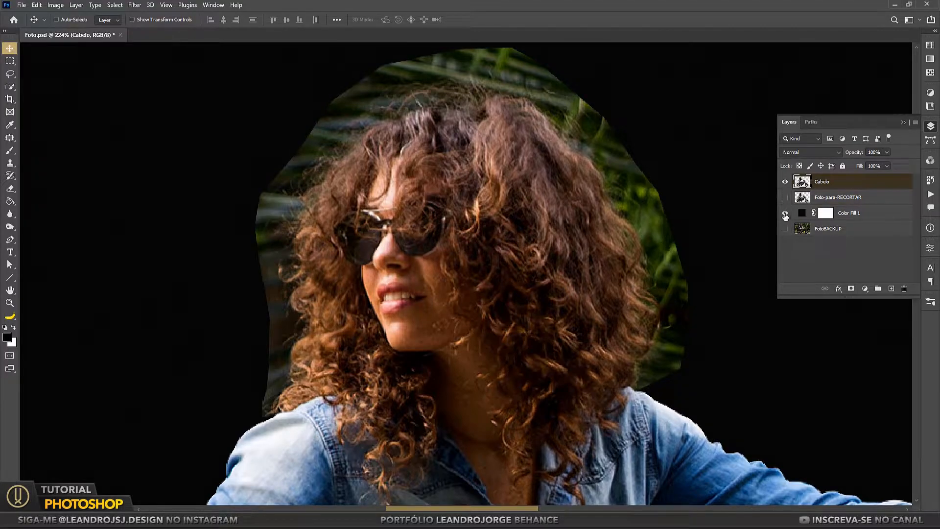
Step: Lasso the outer hair edge with its leftover background on Cabelo and hide that area with an inverted layer mask
key(l)
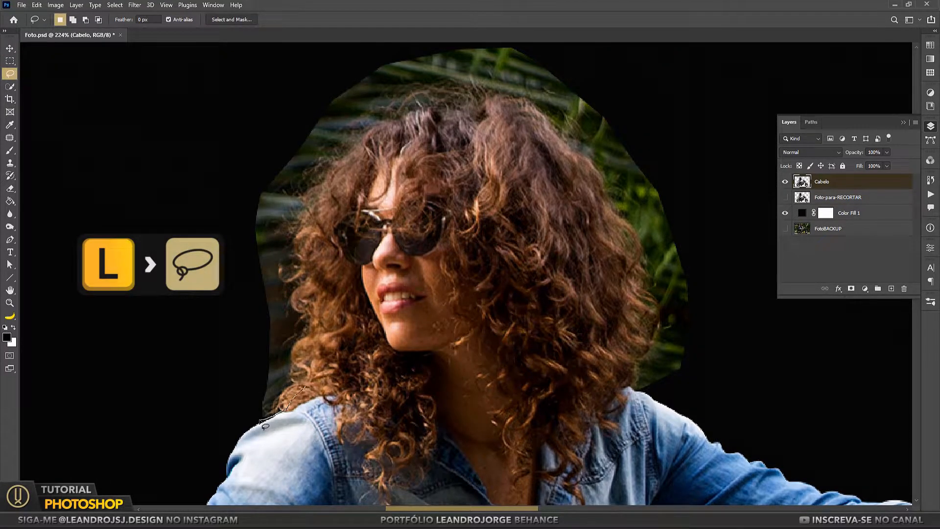
drag(265, 425, 309, 243)
drag(521, 112, 595, 195)
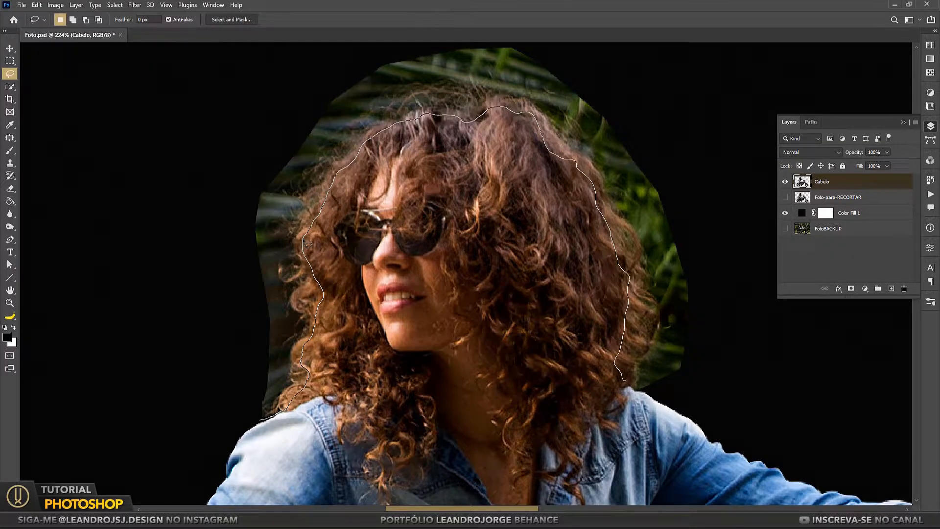
mouse_move(635, 389)
mouse_down()
mouse_move(714, 308)
mouse_move(642, 81)
mouse_move(578, 43)
mouse_move(320, 77)
mouse_move(208, 376)
mouse_up()
drag(252, 418, 254, 419)
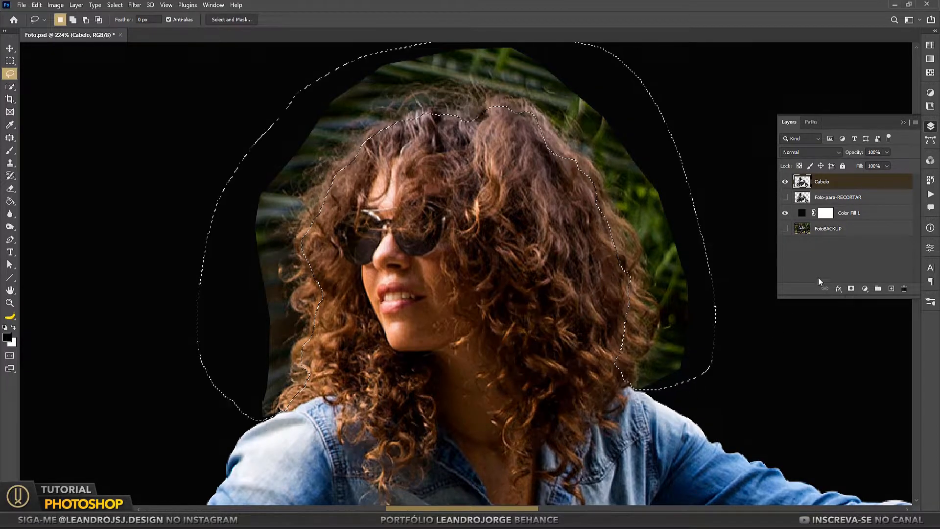
click(851, 289)
key(ctrl+i)
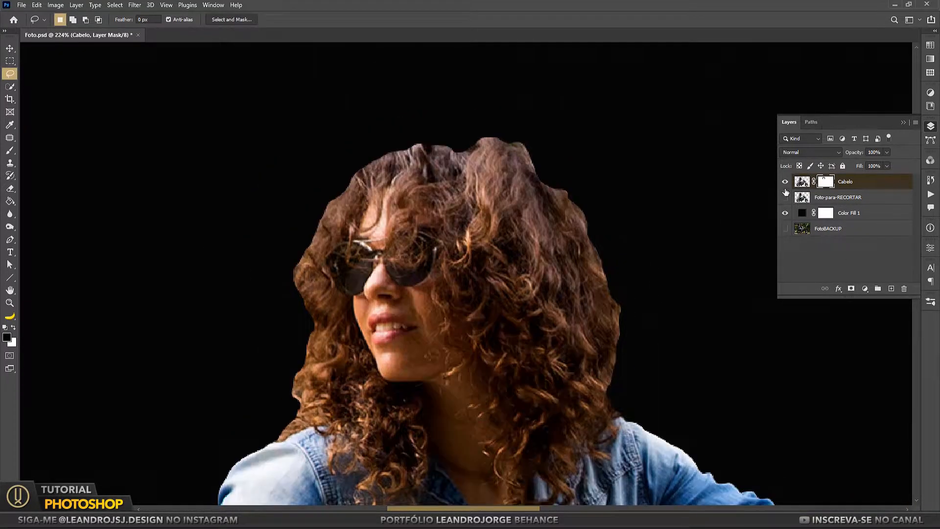
Step: Show the Foto-para-RECORTAR layer again and set its opacity to 40% as a guide for the hair
click(785, 197)
click(861, 197)
click(875, 152)
text(40)
key(Return)
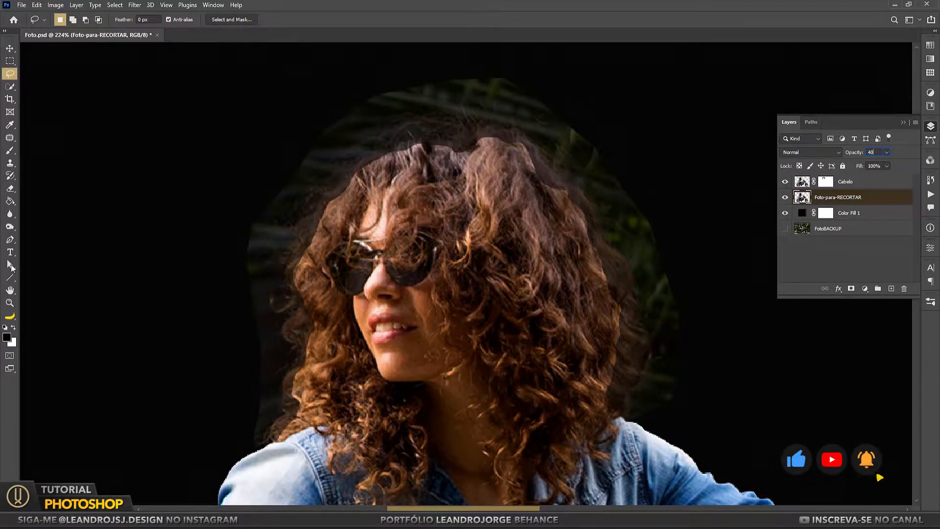
Step: Target the Cabelo layer mask with the hard round brush and set its Shape Dynamics to 0% Size Jitter controlled by Pen Pressure
click(10, 303)
drag(426, 350, 471, 347)
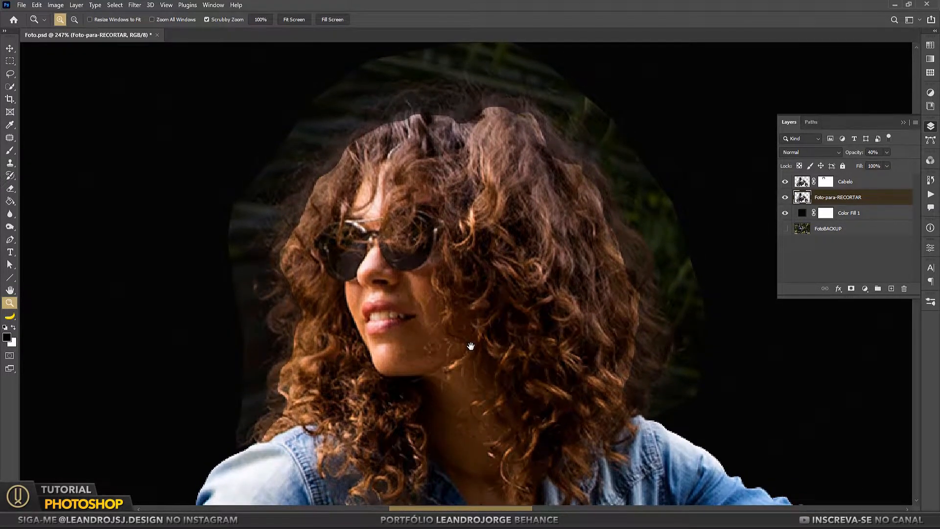
click(10, 48)
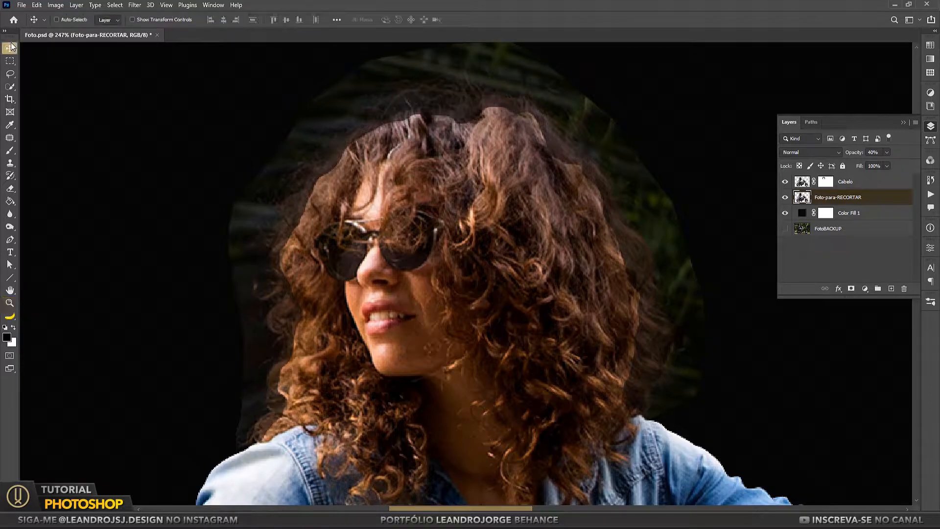
click(827, 186)
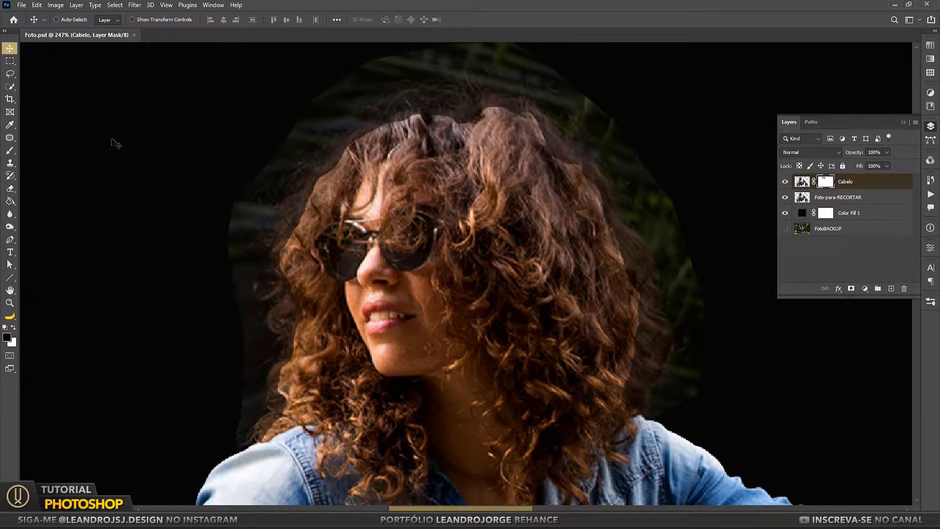
click(9, 151)
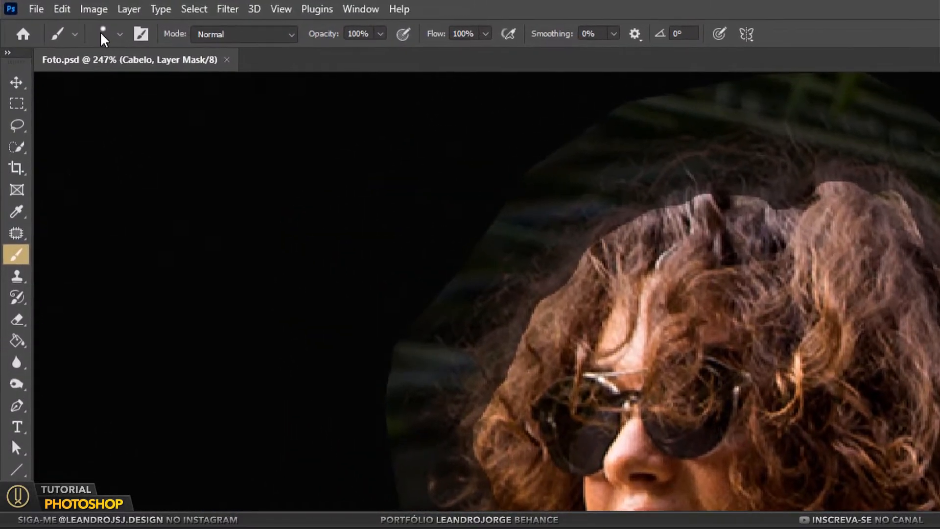
click(102, 32)
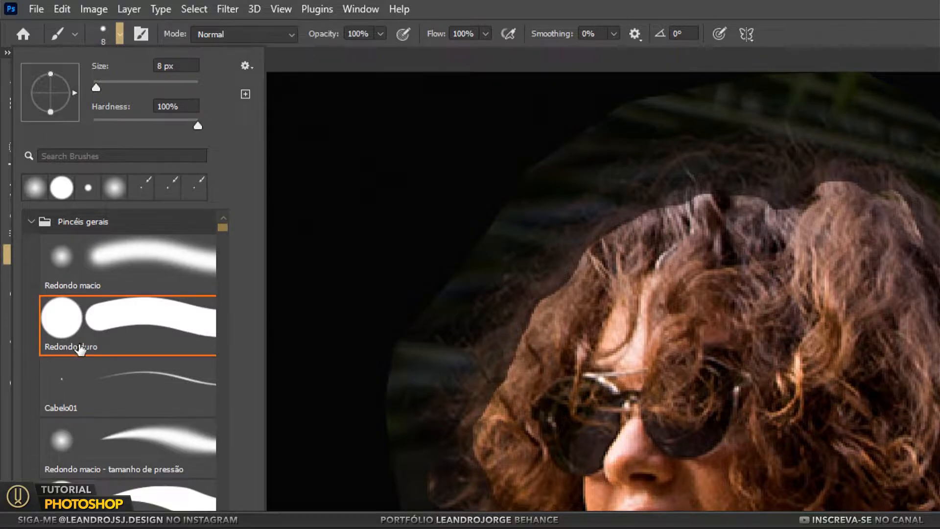
click(140, 35)
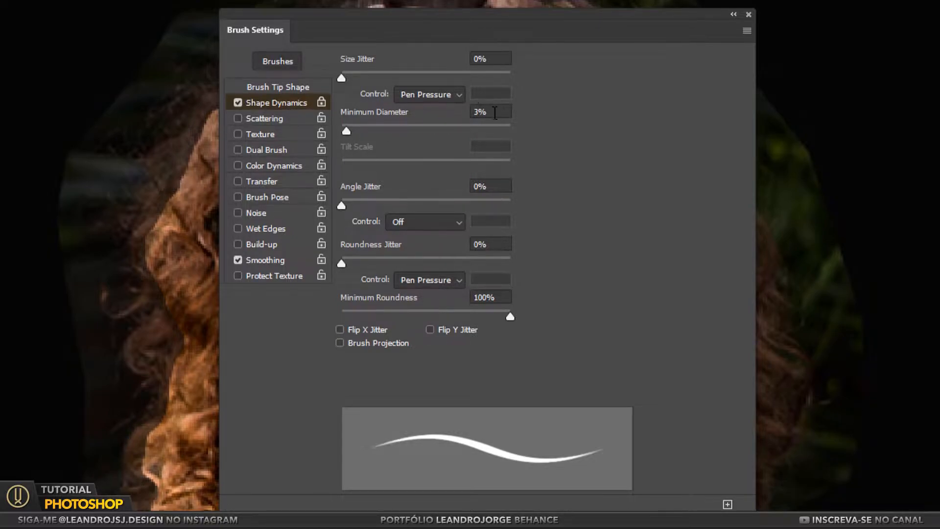
mouse_move(344, 76)
mouse_down()
mouse_move(427, 77)
mouse_move(334, 83)
mouse_up()
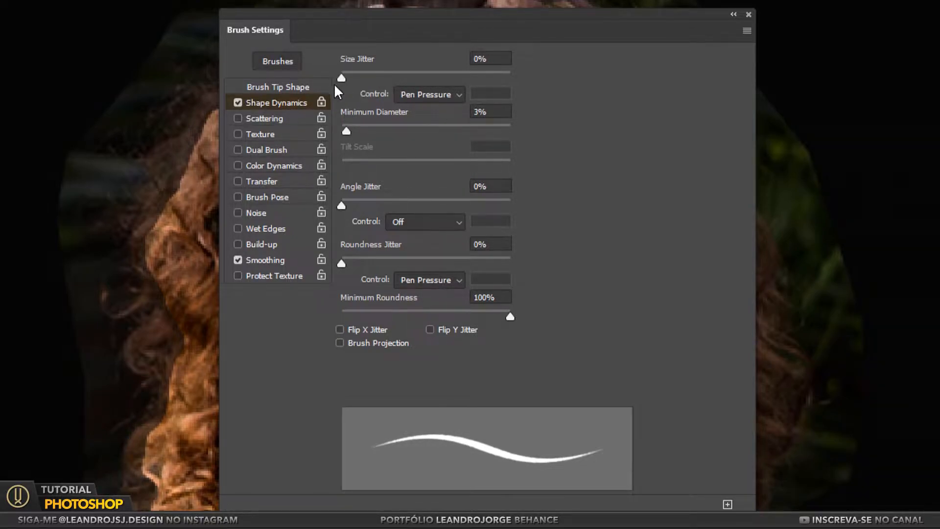
click(444, 97)
click(435, 144)
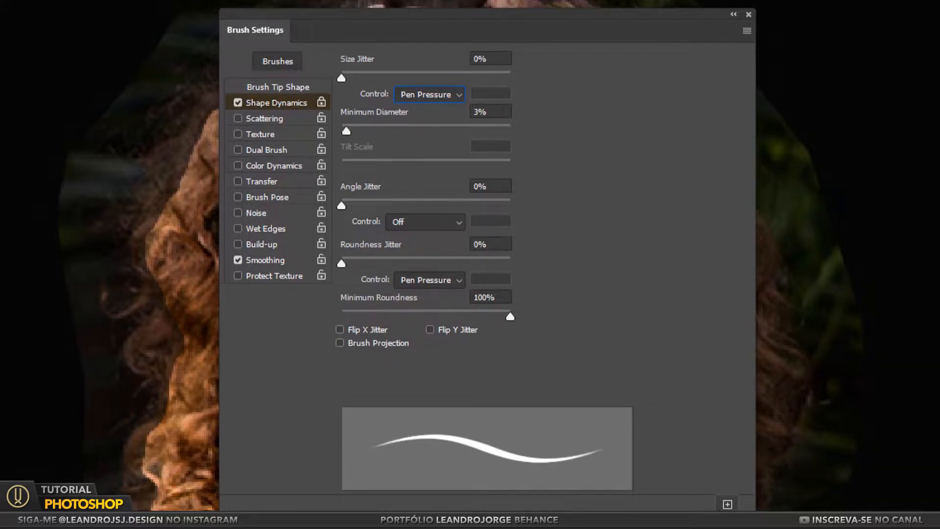
Step: Save the pressure-sensitive brush as a new preset named Cabelo1
click(728, 505)
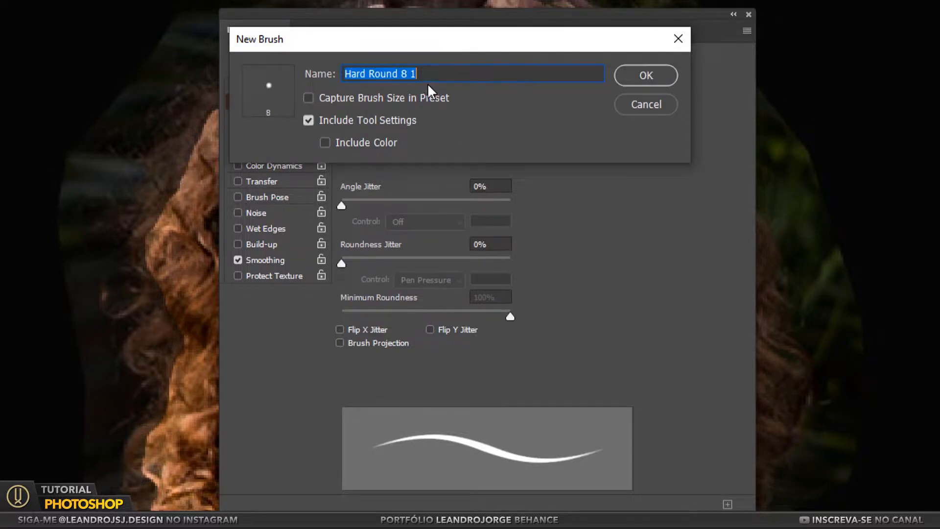
text(Cabelo)
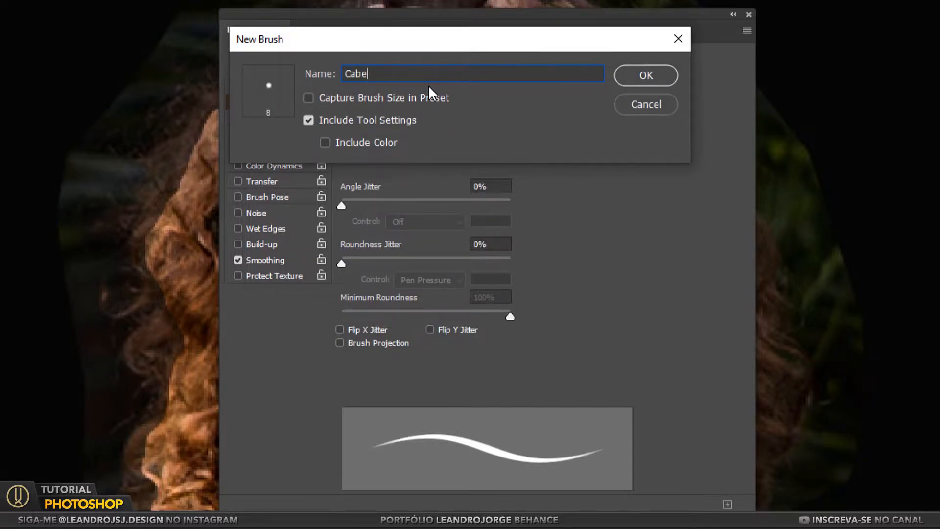
text(1)
click(645, 79)
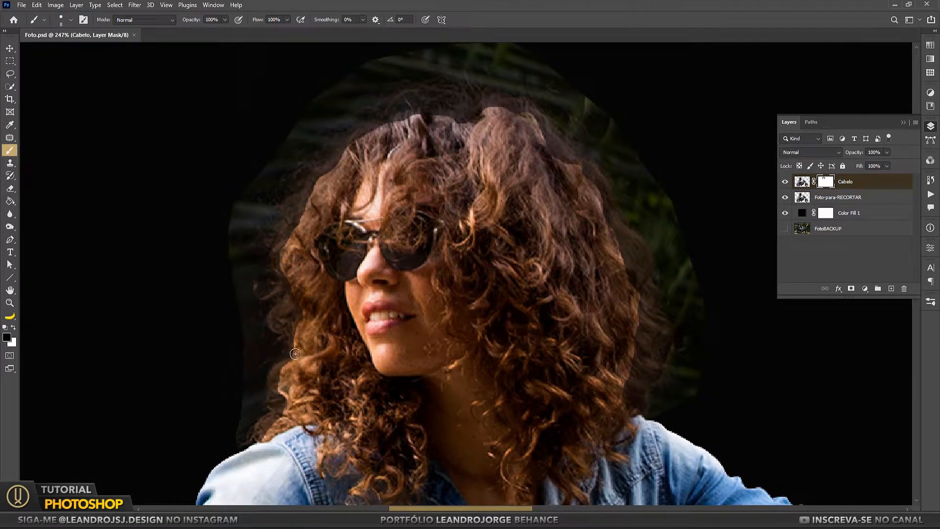
Step: Reveal the curls from the shoulder up beside the chin by painting the Cabelo mask with a thin white brush at 50% flow
key(bracketleft)
key(bracketleft)
key(bracketleft)
key(bracketleft)
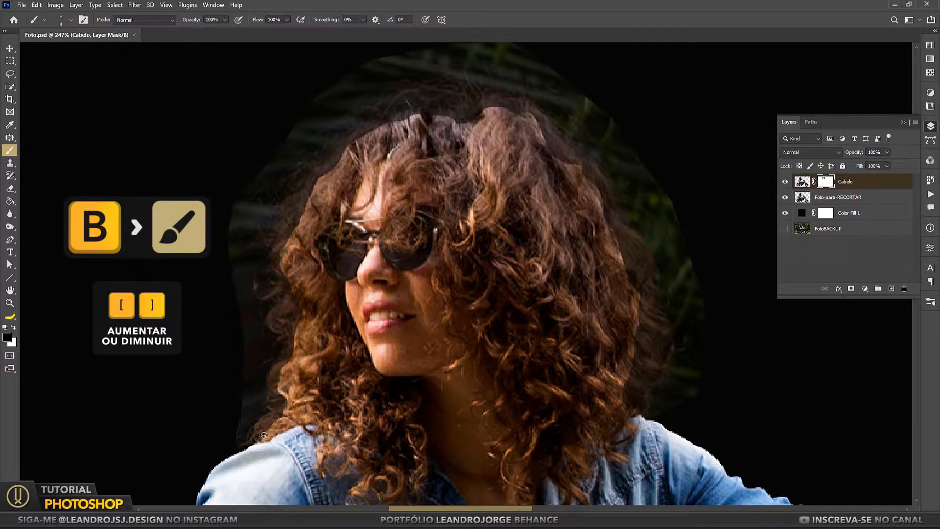
click(243, 444)
key(x)
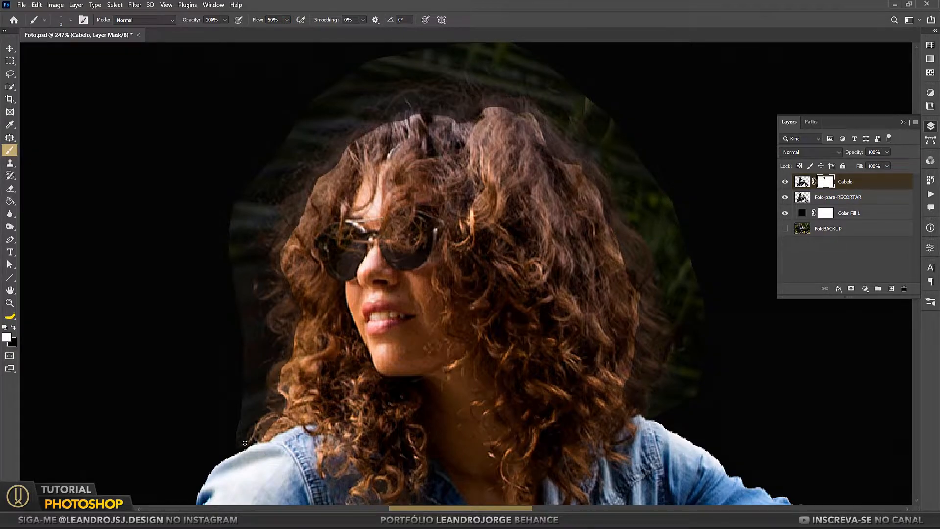
mouse_move(255, 433)
mouse_down()
mouse_move(299, 335)
mouse_move(271, 375)
mouse_move(290, 357)
mouse_move(283, 368)
mouse_move(272, 346)
mouse_move(288, 347)
mouse_move(281, 351)
mouse_move(288, 312)
mouse_move(276, 306)
mouse_move(292, 295)
mouse_move(290, 313)
mouse_move(296, 317)
mouse_move(294, 303)
mouse_move(305, 332)
mouse_move(307, 307)
mouse_move(279, 335)
mouse_up()
key(bracketright)
key(bracketright)
key(bracketright)
key(bracketright)
key(bracketleft)
key(bracketleft)
key(bracketleft)
key(bracketright)
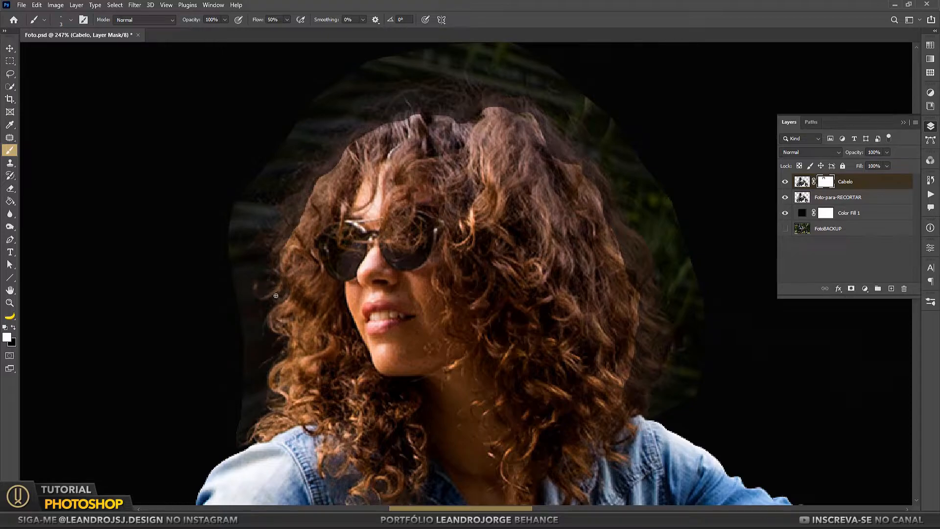
Step: Paint white strands on the Cabelo mask along the hair edge beside the sunglasses and forehead, varying the brush size
key(bracketright)
key(bracketright)
mouse_move(281, 272)
mouse_down()
mouse_move(272, 255)
mouse_move(296, 213)
mouse_move(270, 237)
mouse_move(309, 181)
mouse_up()
key(bracketright)
key(bracketright)
key(bracketleft)
mouse_move(297, 225)
mouse_down()
mouse_move(285, 202)
mouse_move(306, 202)
mouse_move(339, 159)
mouse_move(314, 183)
mouse_up()
key(bracketright)
key(bracketright)
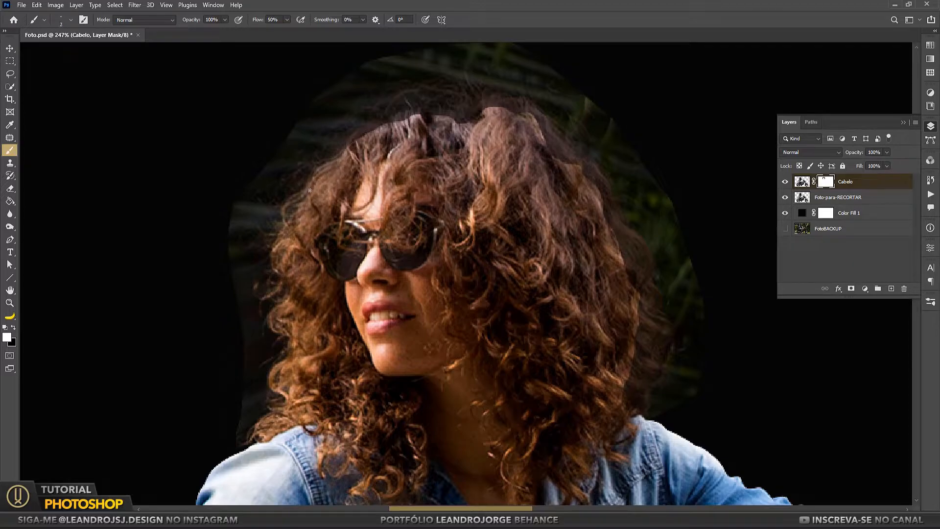
Step: Paint the Cabelo mask white along the top of the head to restore the hair strands above the forehead
drag(353, 141, 379, 126)
key(bracketright)
key(bracketright)
drag(439, 196, 385, 220)
drag(436, 136, 449, 130)
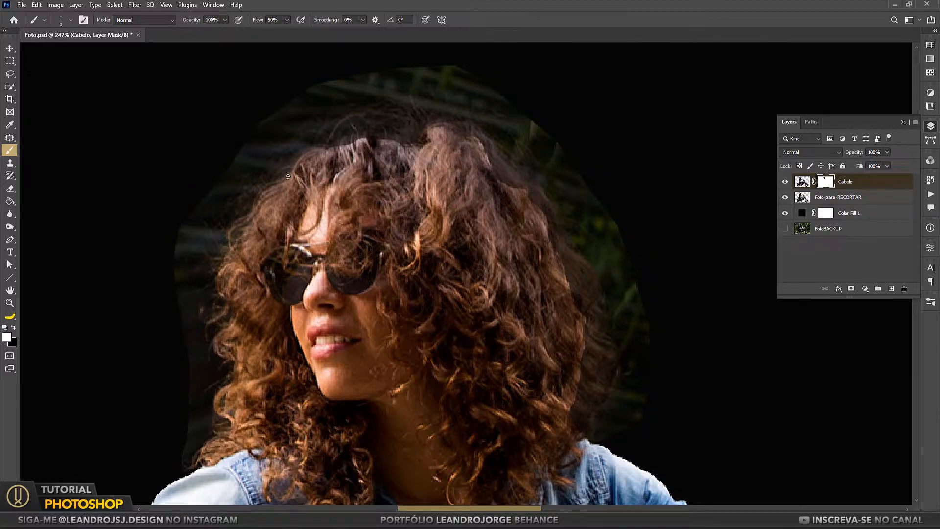
drag(372, 153, 346, 142)
key(bracketleft)
Step: Reveal the curls from the crown down the back of the head with thin white strokes on the Cabelo mask
mouse_move(428, 143)
mouse_down()
mouse_move(400, 144)
mouse_move(416, 131)
mouse_move(390, 135)
mouse_move(414, 130)
mouse_move(447, 139)
mouse_move(427, 130)
mouse_move(456, 135)
mouse_move(469, 126)
mouse_move(482, 139)
mouse_move(477, 155)
mouse_move(463, 130)
mouse_move(511, 171)
mouse_move(516, 209)
mouse_move(487, 169)
mouse_move(516, 187)
mouse_move(543, 241)
mouse_up()
key(bracketleft)
key(bracketleft)
key(bracketleft)
key(bracketleft)
mouse_move(501, 180)
mouse_down()
mouse_move(555, 223)
mouse_move(570, 317)
mouse_up()
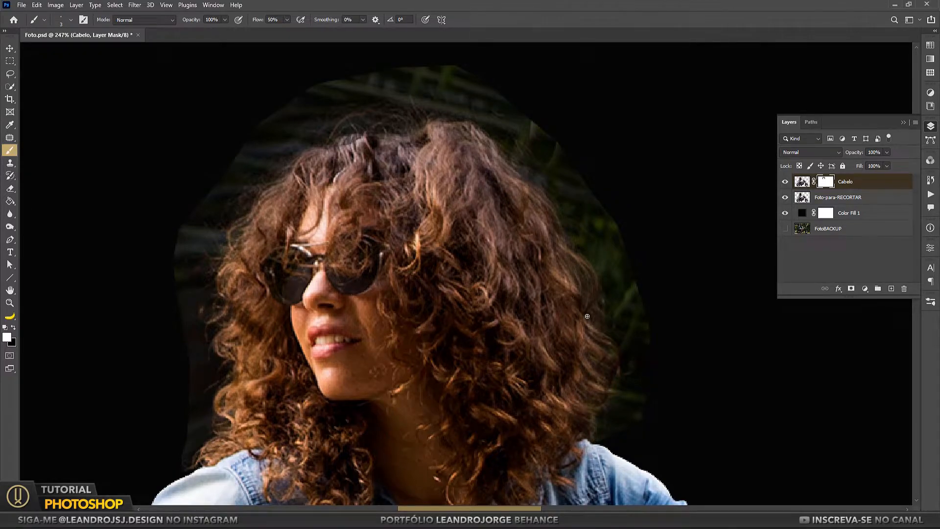
Step: Set the opacity of the Foto-para-RECORTAR guide layer to 25%
key(z)
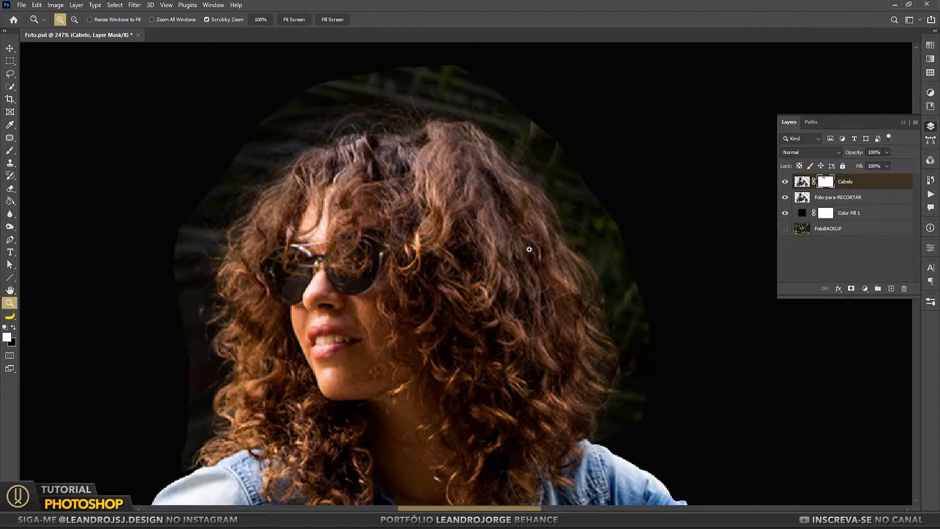
drag(686, 115, 729, 241)
click(825, 198)
click(874, 152)
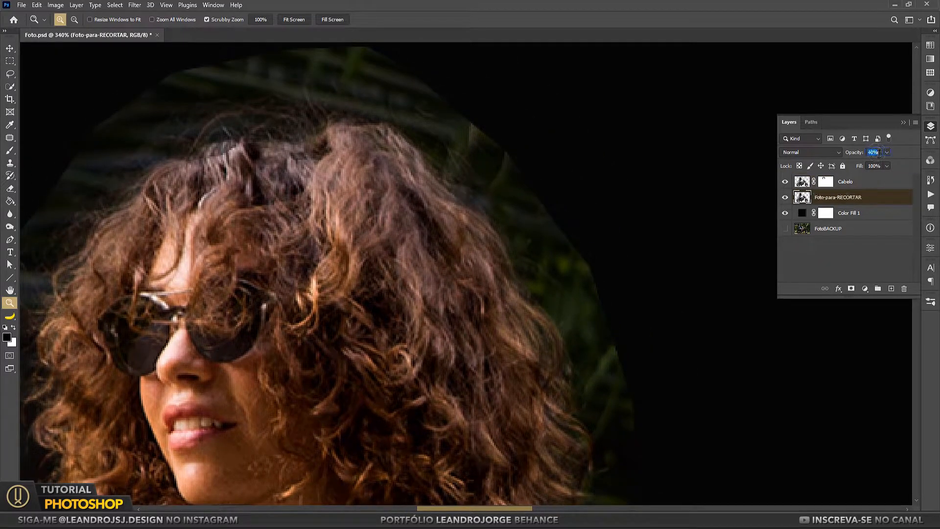
text(25)
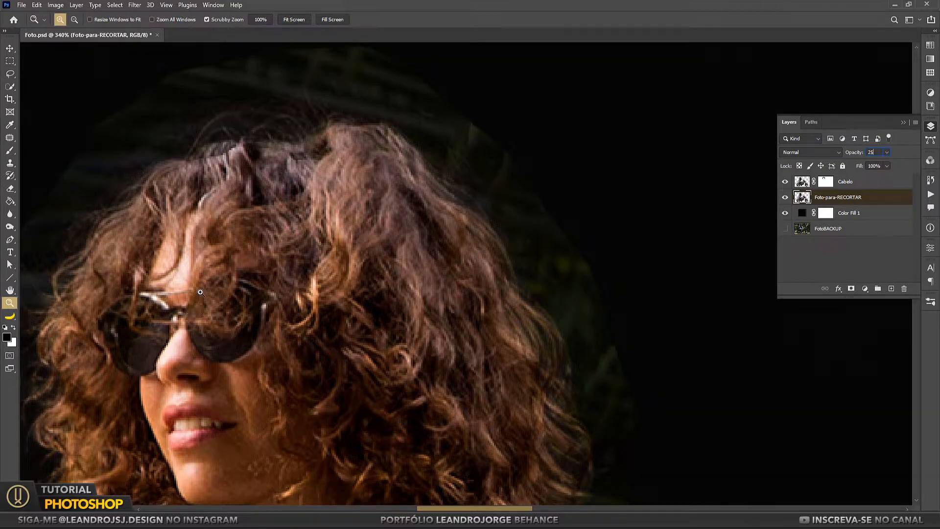
Step: Target the Cabelo layer mask with the Brush tool and white as the foreground color
click(10, 150)
scroll(330, 246, up, 1)
scroll(330, 246, left, 2)
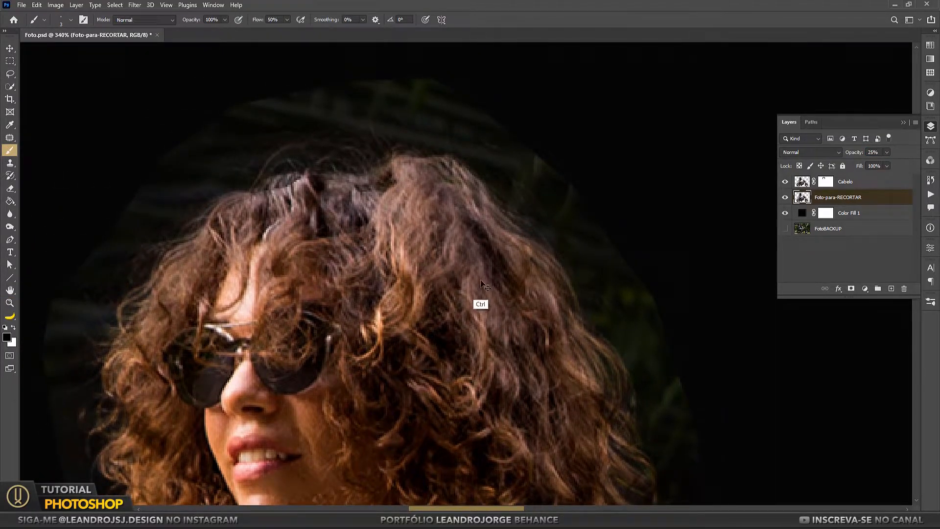
click(826, 181)
key(x)
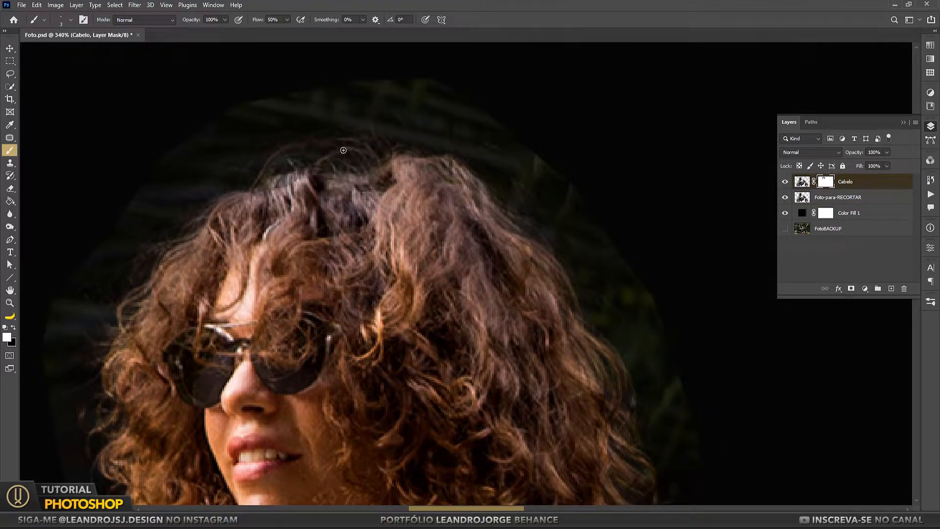
Step: Examine the curly hair outline all around the head against the faint guide layer, checking for missing strands
scroll(351, 161, down, 3)
scroll(392, 162, right, 3)
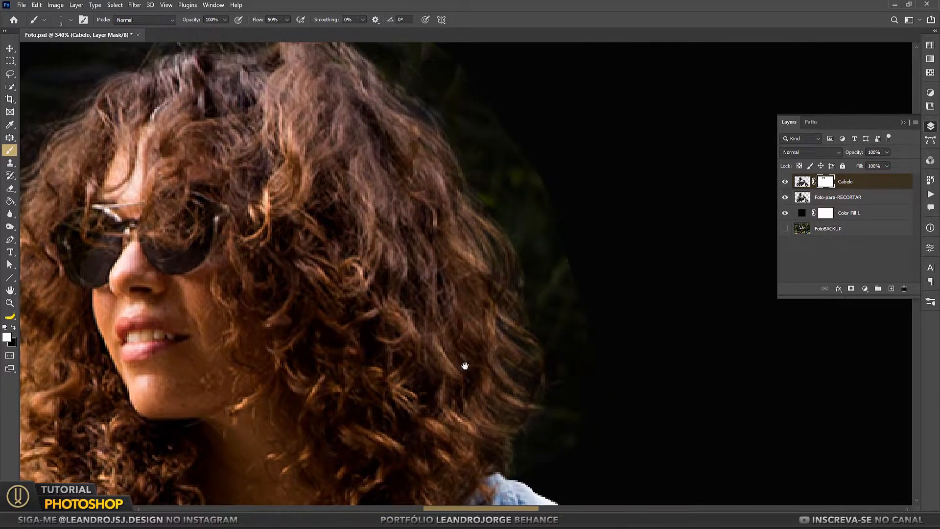
scroll(484, 354, down, 7)
scroll(485, 353, right, 1)
scroll(455, 317, left, 12)
scroll(288, 362, up, 7)
scroll(364, 325, up, 2)
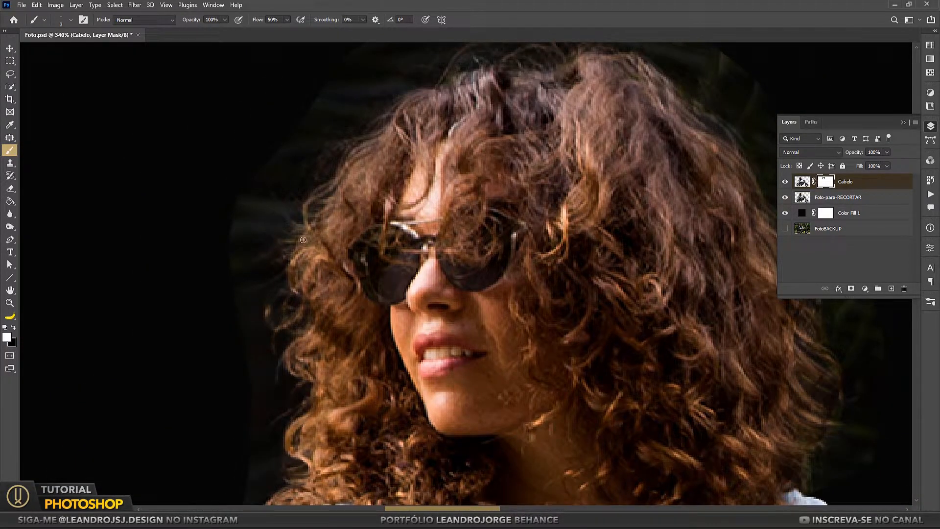
scroll(317, 209, up, 3)
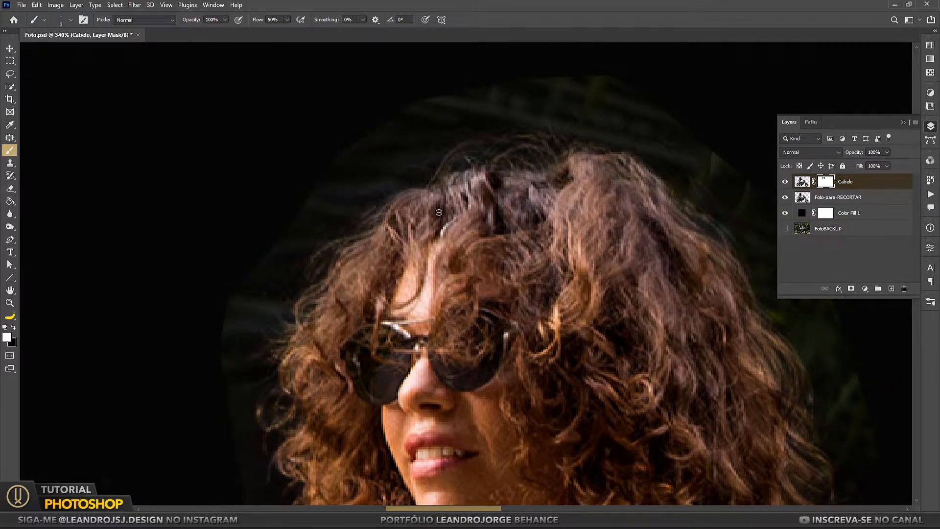
scroll(382, 194, up, 2)
scroll(384, 257, right, 3)
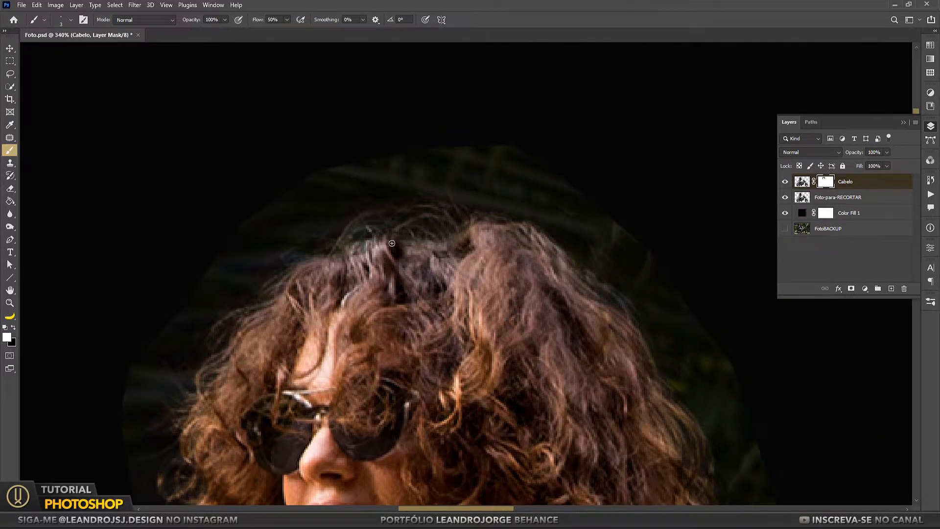
scroll(483, 251, down, 10)
scroll(220, 380, left, 2)
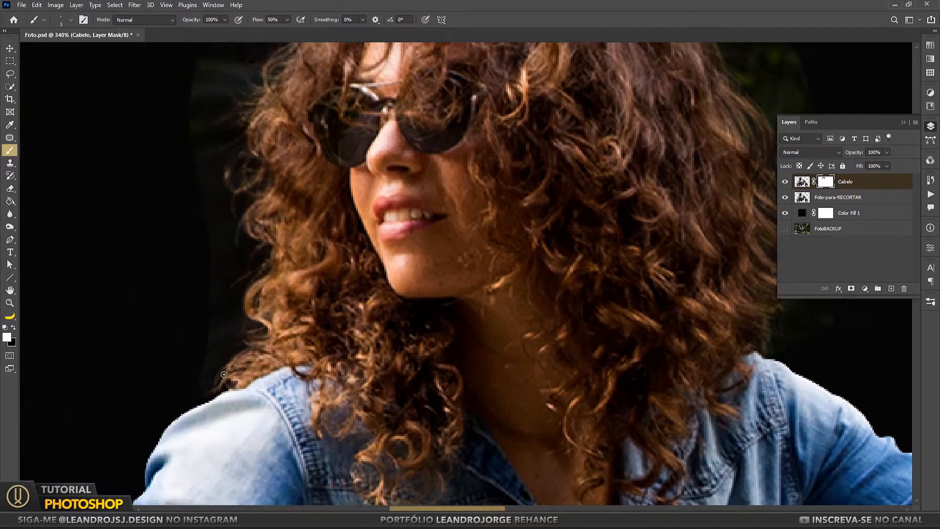
scroll(274, 301, up, 2)
scroll(291, 312, left, 1)
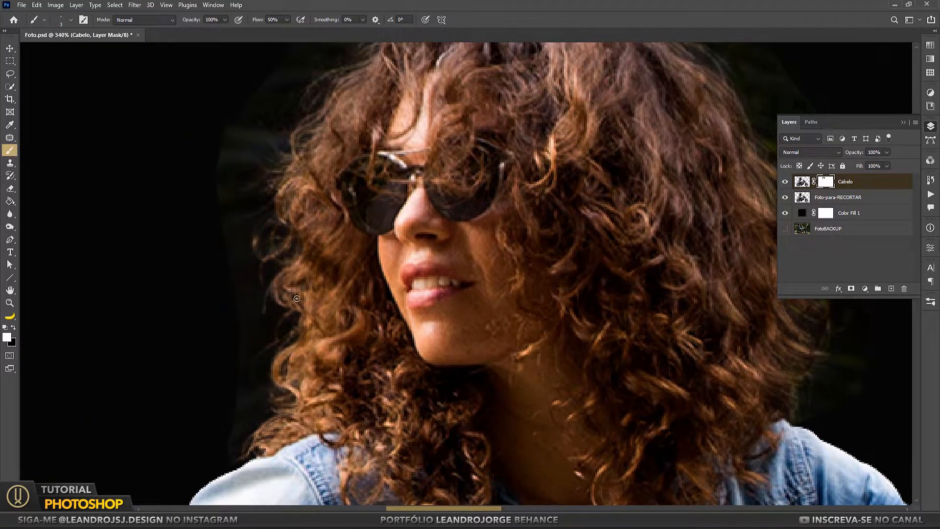
scroll(313, 305, up, 2)
scroll(334, 283, left, 1)
scroll(516, 266, down, 4)
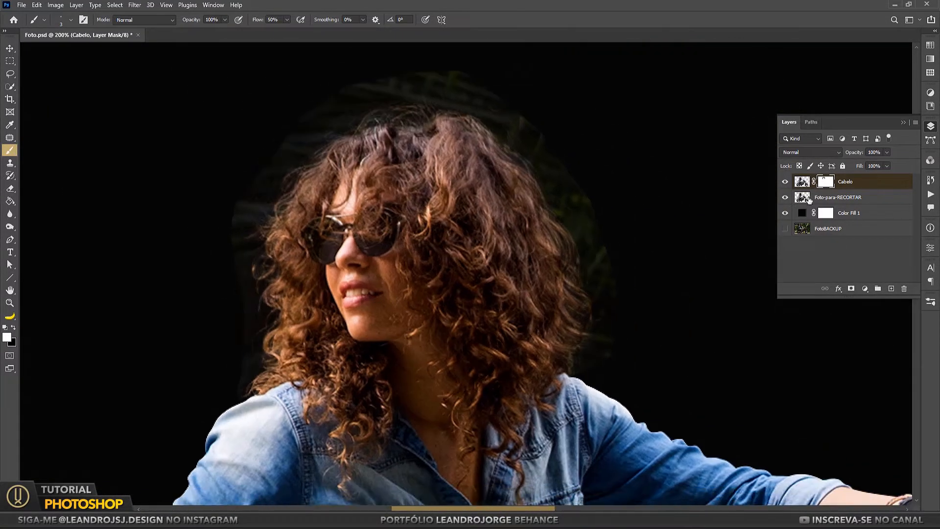
Step: Erase the leftover background around the hair on the Foto-para-RECORTAR layer with the Eraser
click(806, 198)
click(10, 189)
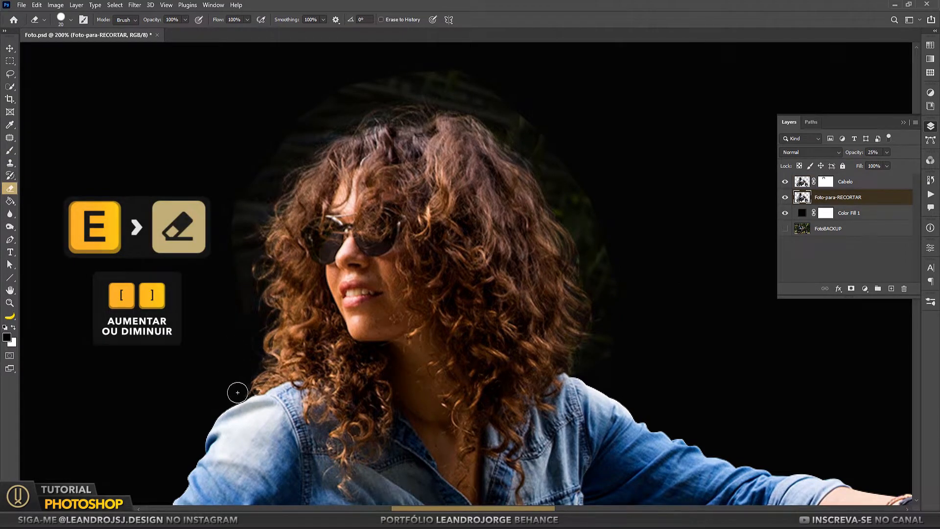
scroll(248, 257, up, 2)
mouse_move(275, 216)
mouse_down()
mouse_move(293, 183)
mouse_move(326, 187)
mouse_move(430, 158)
mouse_move(331, 150)
mouse_move(409, 134)
mouse_up()
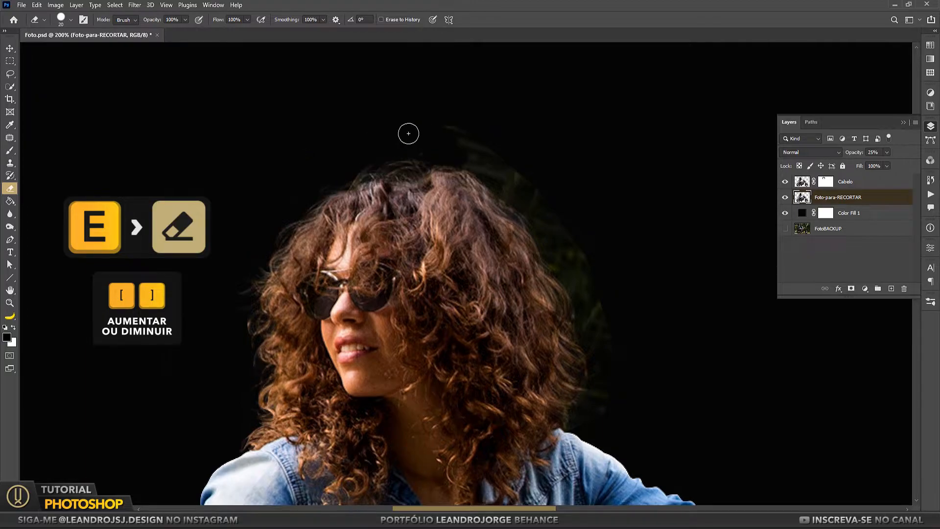
scroll(409, 134, right, 3)
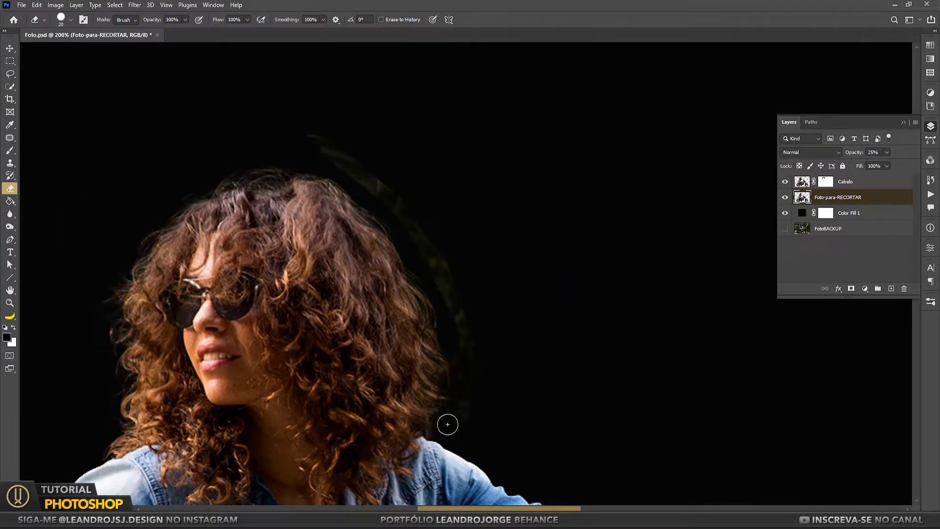
drag(481, 401, 289, 141)
drag(405, 204, 593, 219)
Step: Return to the Brush on the Cabelo mask and inspect the cleaned hair outline on both sides of the head
click(826, 182)
key(b)
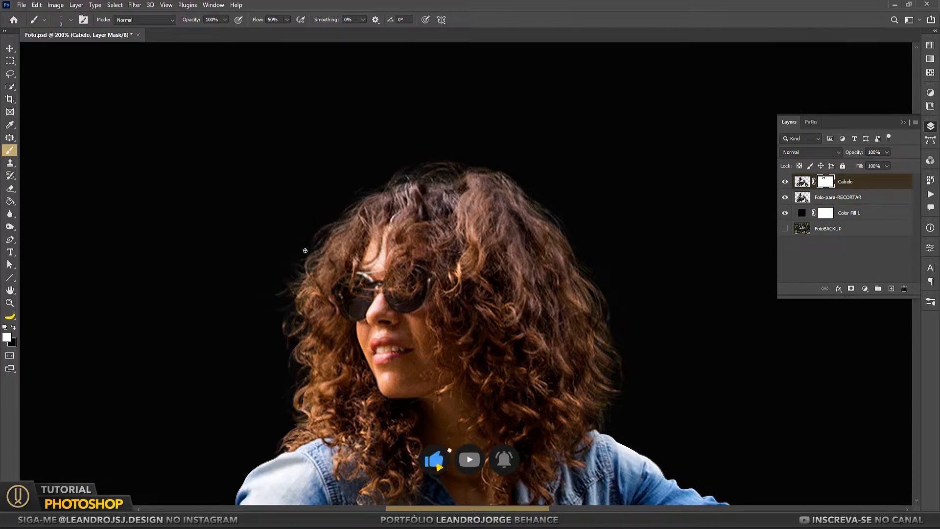
drag(371, 200, 221, 137)
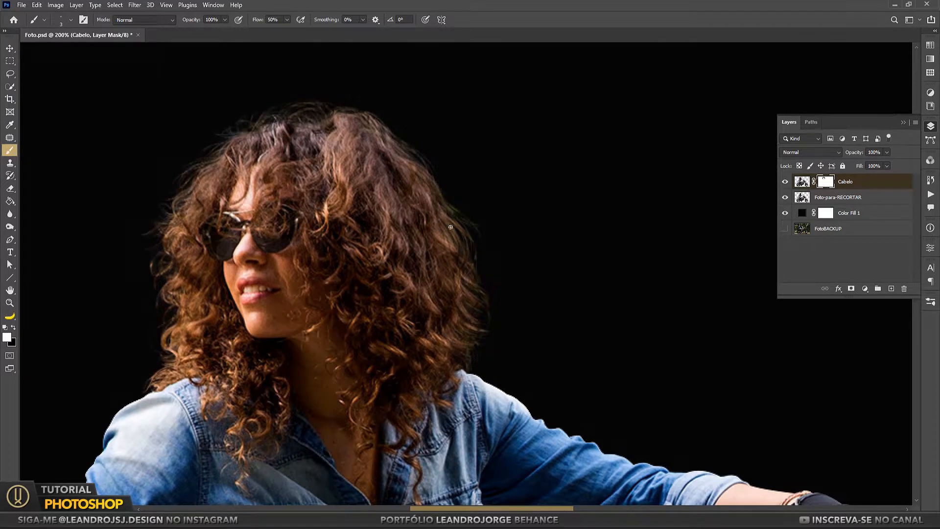
drag(284, 284, 465, 291)
drag(403, 384, 374, 340)
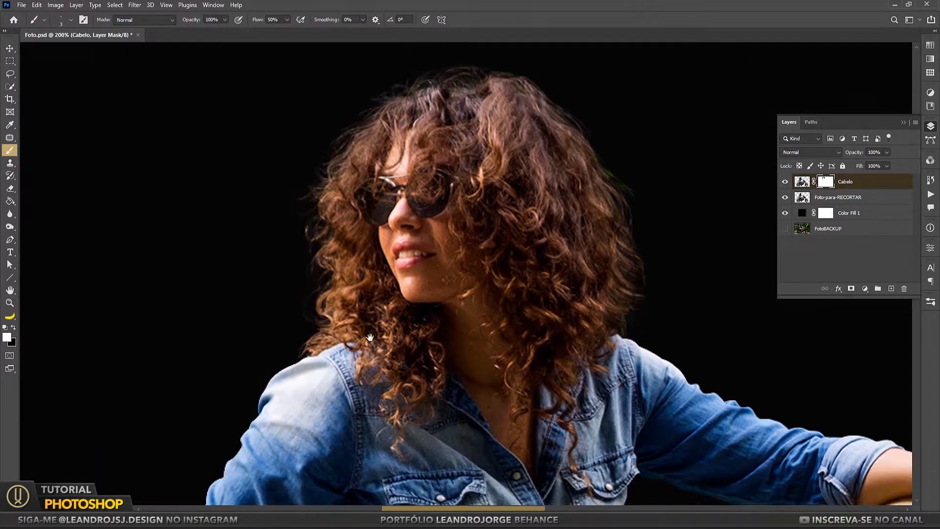
drag(610, 309, 499, 284)
drag(461, 212, 430, 231)
key(z)
drag(424, 137, 460, 232)
key(v)
scroll(419, 203, up, 5)
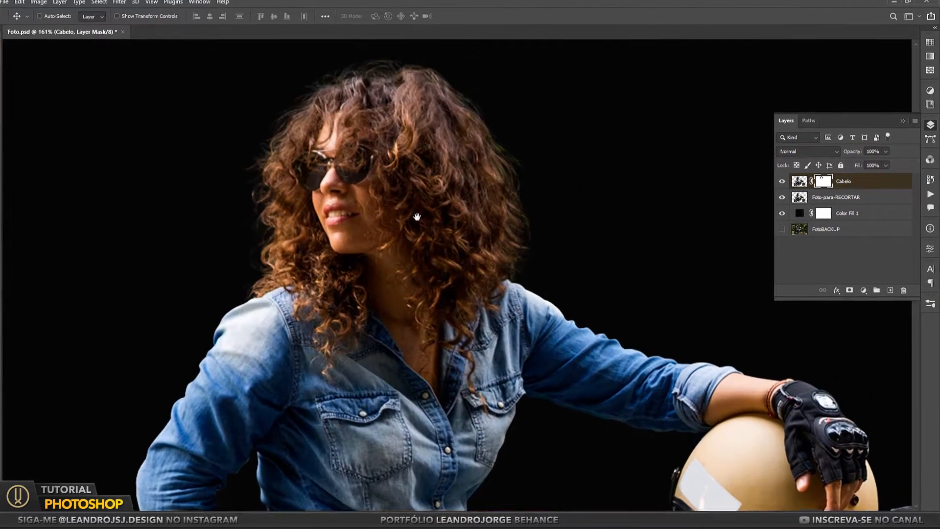
drag(419, 205, 492, 277)
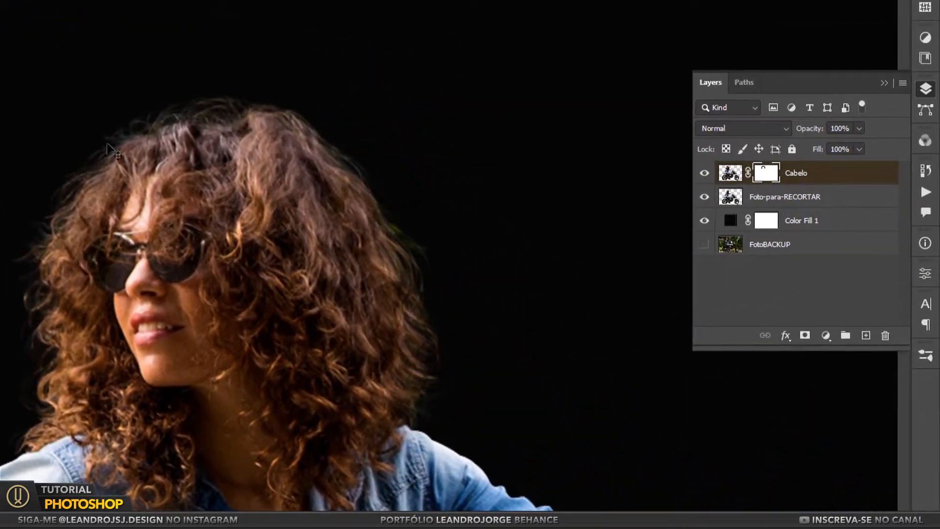
Step: Create a layer named Cor clipped to Cabelo and set its blend mode to Color
click(866, 335)
double_click(764, 172)
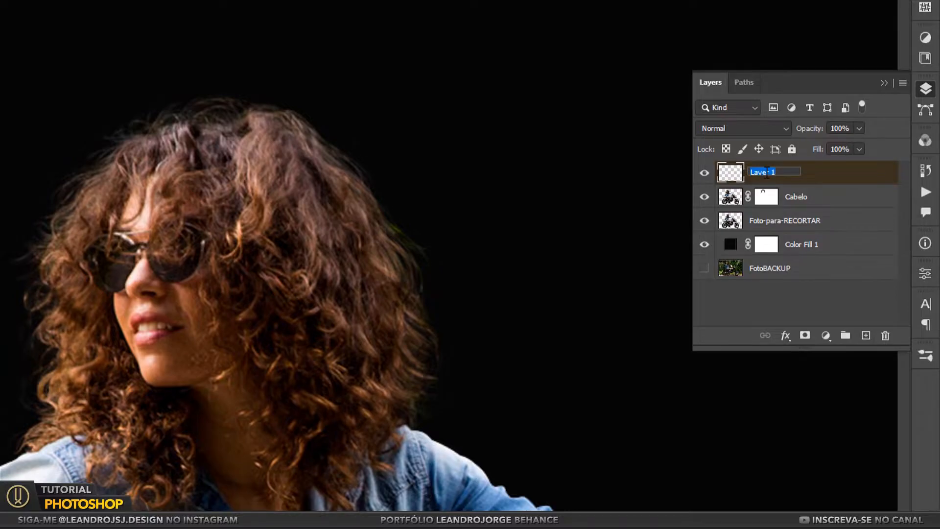
key(Return)
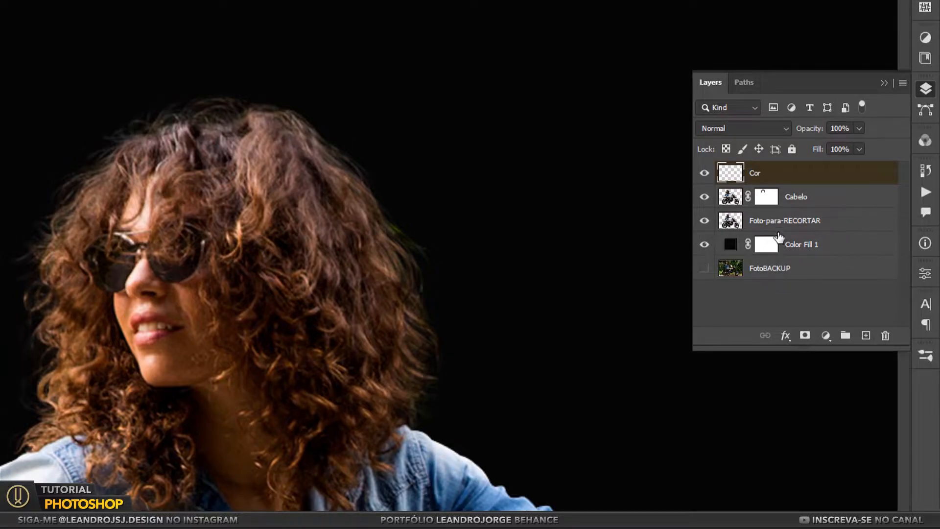
key(alt)
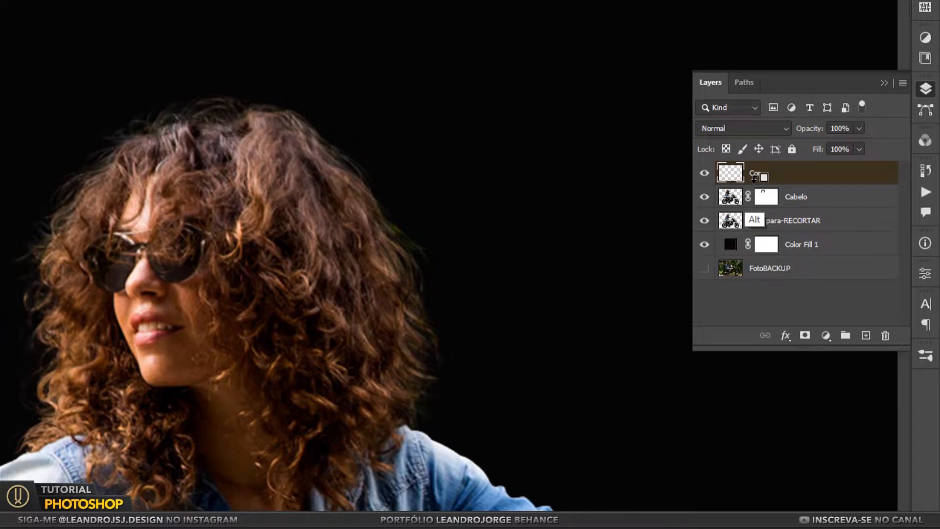
alt+click(755, 178)
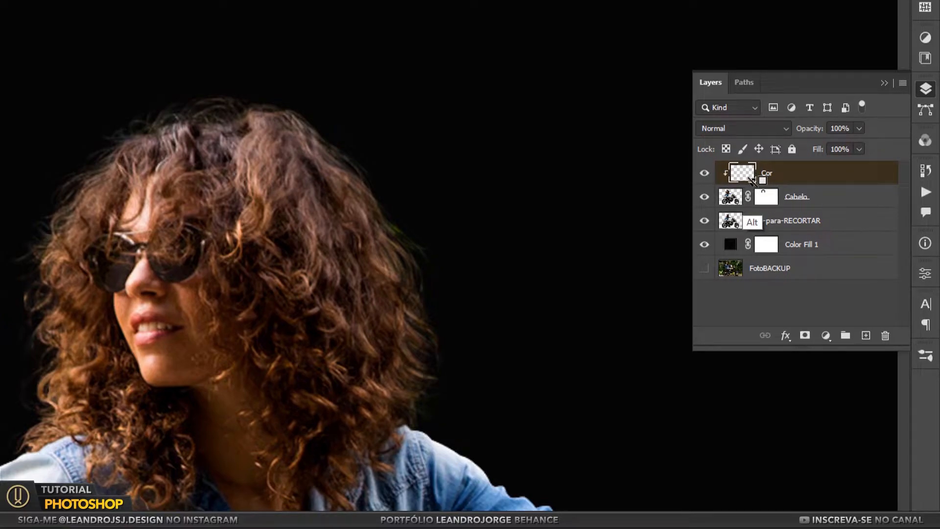
click(736, 128)
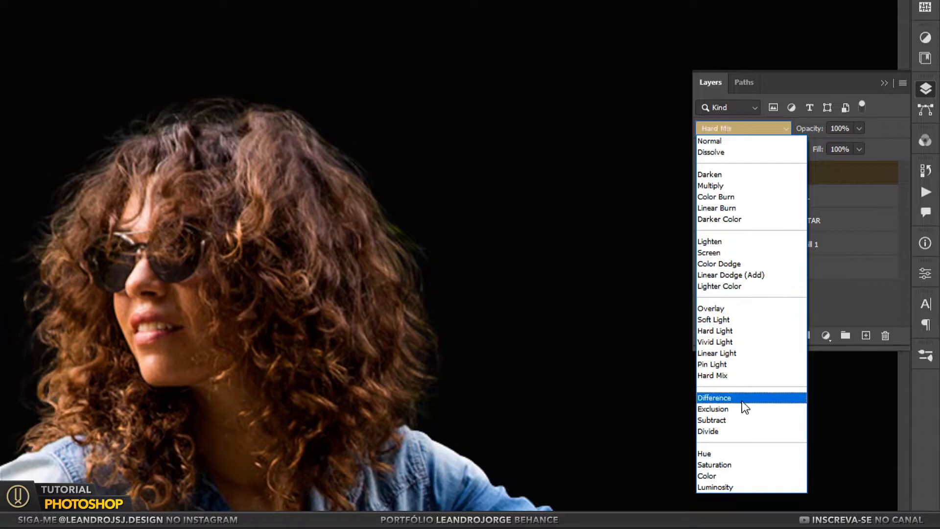
click(716, 478)
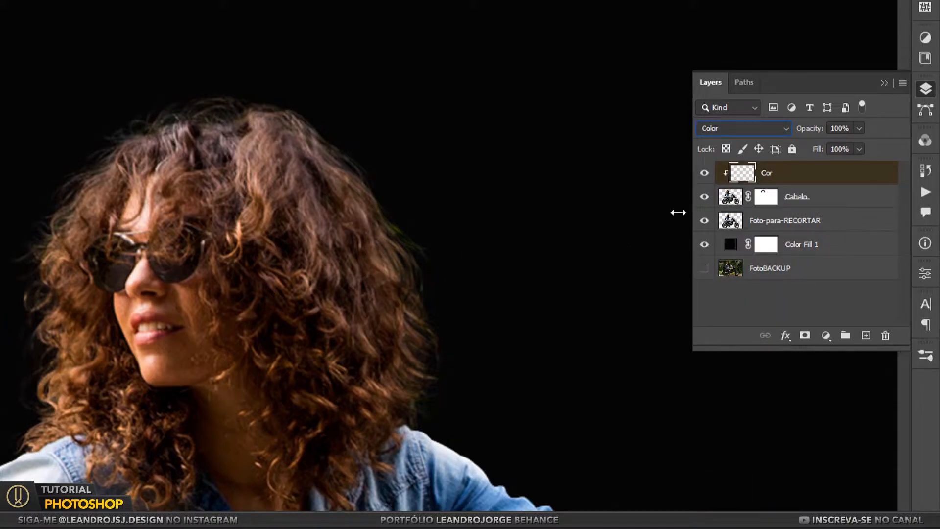
Step: Recolor the greenish hair edges on the Cor layer with the soft Redondo macio brush, using brown tones sampled from the hair
key(i)
right_click(387, 230)
click(488, 299)
drag(470, 207, 486, 205)
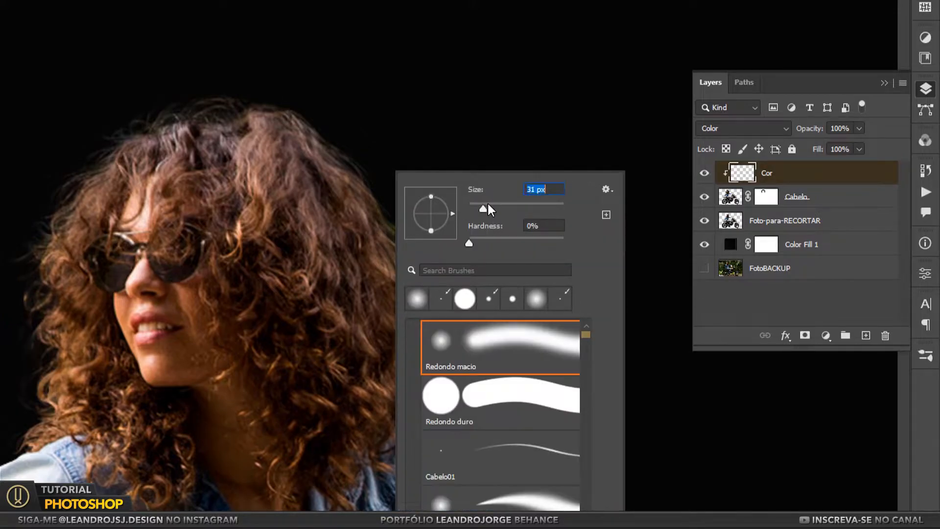
key(Return)
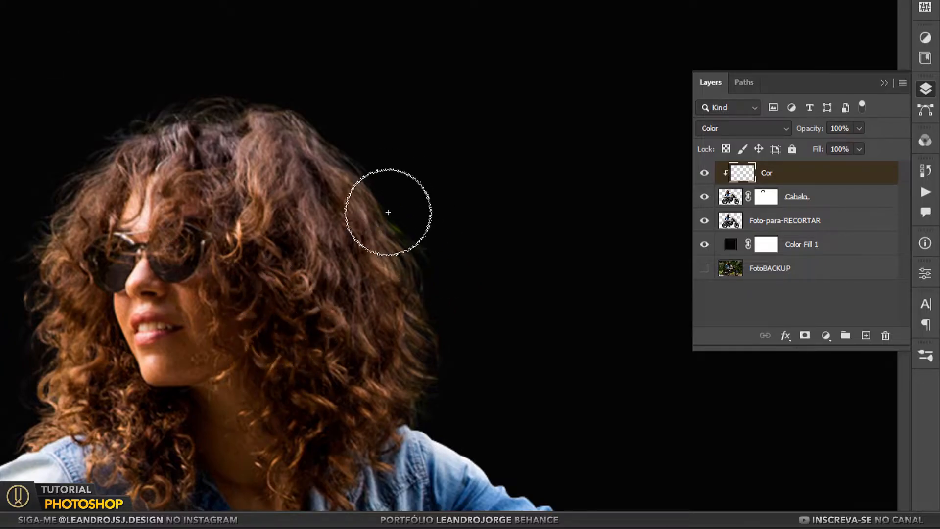
key(bracketleft)
key(bracketleft)
key(bracketleft)
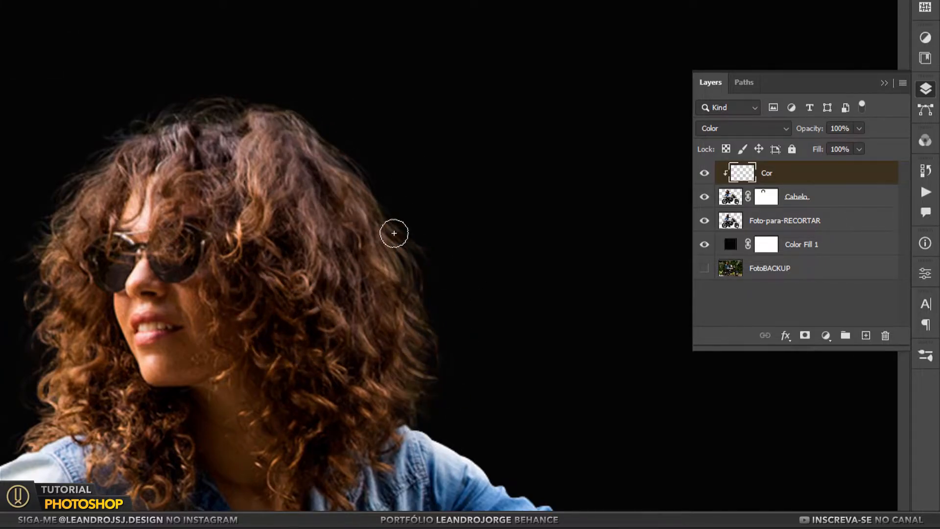
key(bracketleft)
key(bracketleft)
alt+click(134, 141)
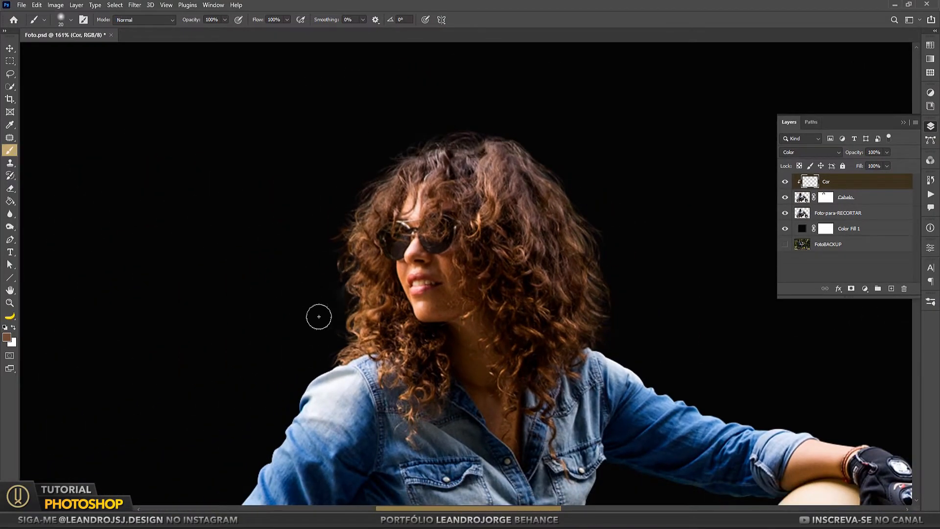
Step: Lasso the hair area on the Foto-para-RECORTAR layer and add a layer mask from that selection, comparing the hair with and without the layer
click(10, 290)
click(10, 303)
right_click(473, 184)
click(489, 203)
key(v)
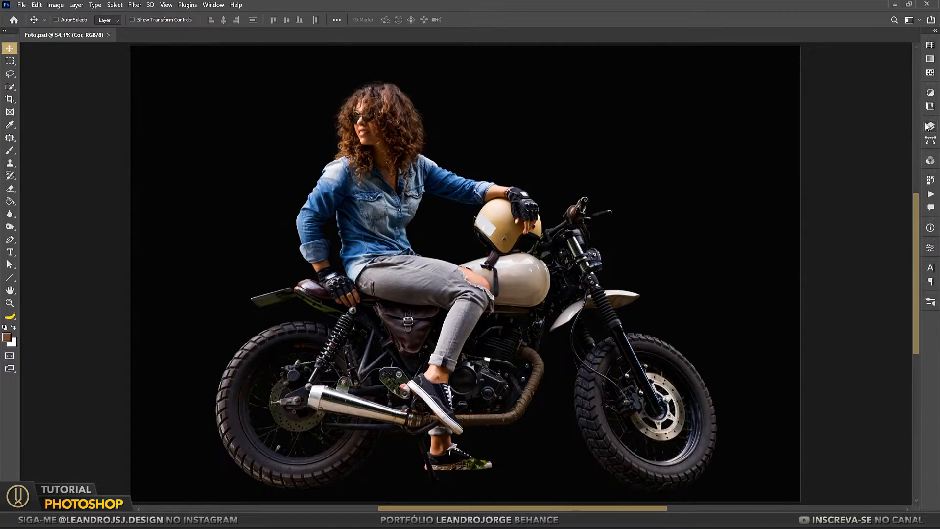
click(929, 126)
click(840, 215)
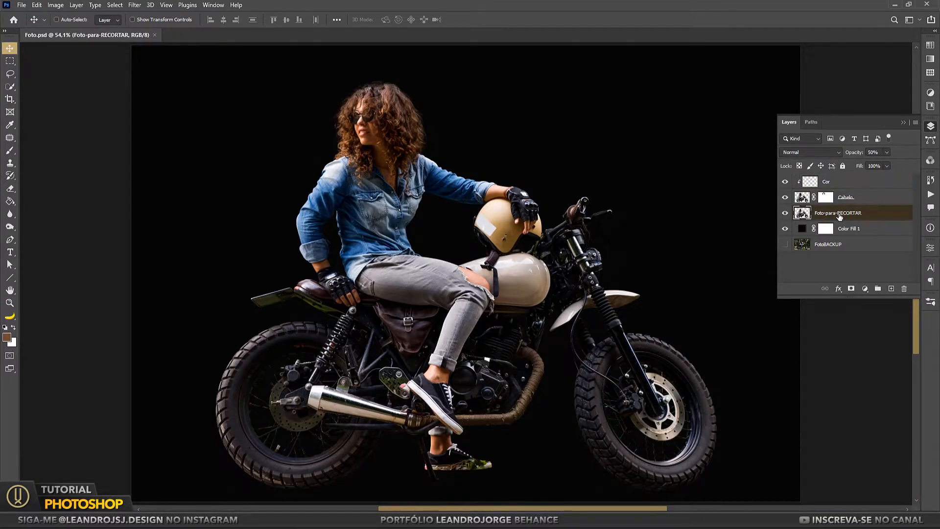
click(9, 74)
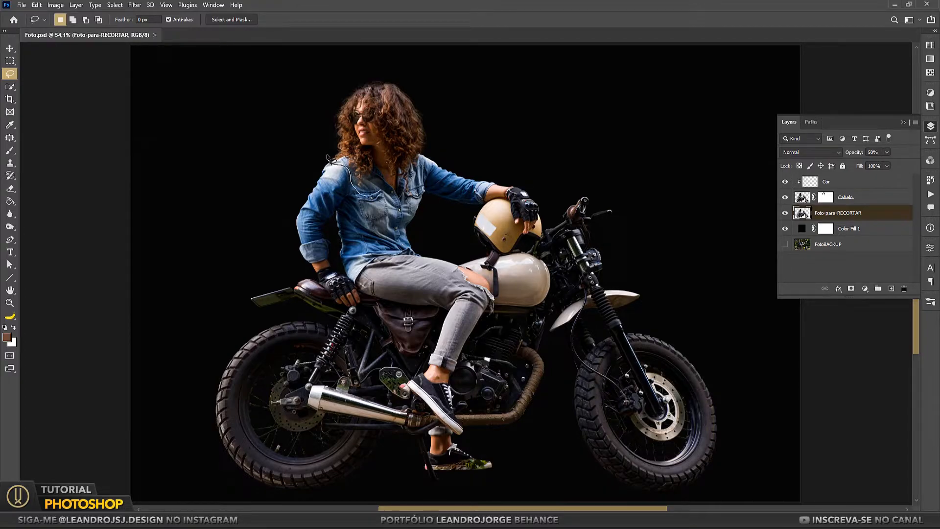
drag(329, 157, 449, 89)
click(851, 288)
click(785, 211)
click(785, 211)
click(10, 304)
click(410, 104)
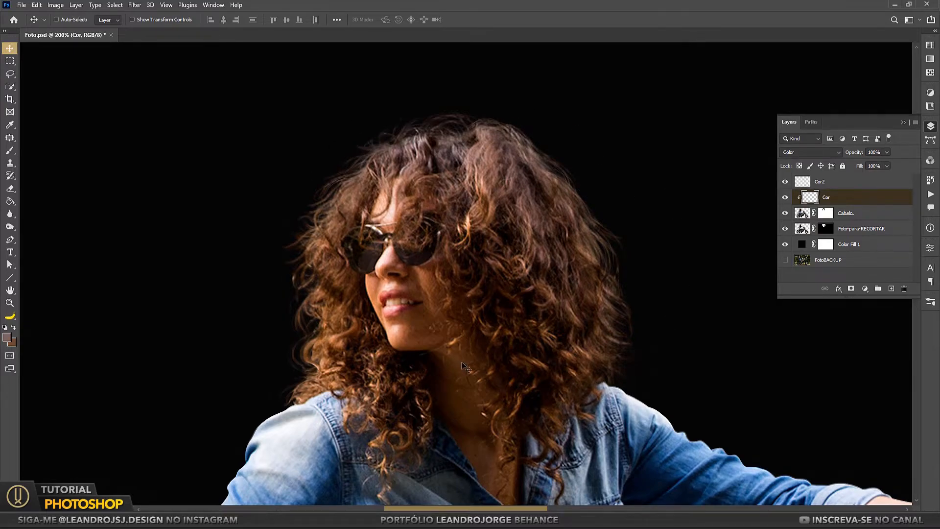
click(903, 121)
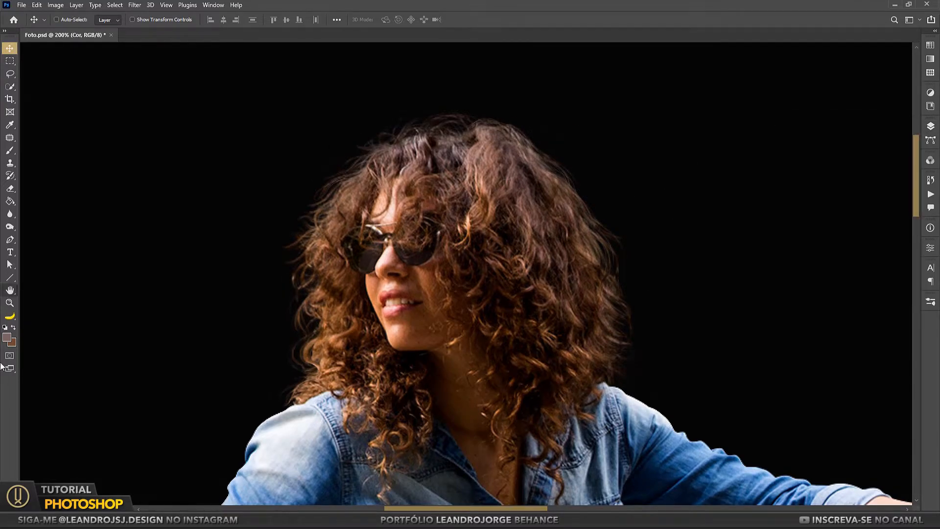
Step: Trace the woman's raised shoe with a closed Pen path and convert it to a selection
click(10, 302)
right_click(421, 159)
click(434, 166)
drag(433, 460, 519, 441)
drag(555, 318, 500, 310)
key(p)
click(373, 129)
click(329, 156)
click(352, 216)
click(401, 264)
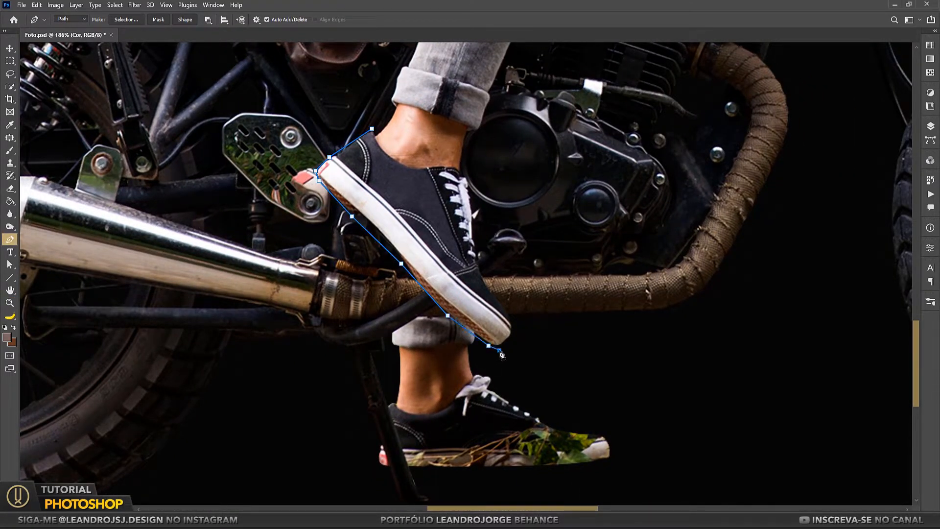
click(472, 181)
click(463, 164)
click(373, 129)
key(ctrl+Return)
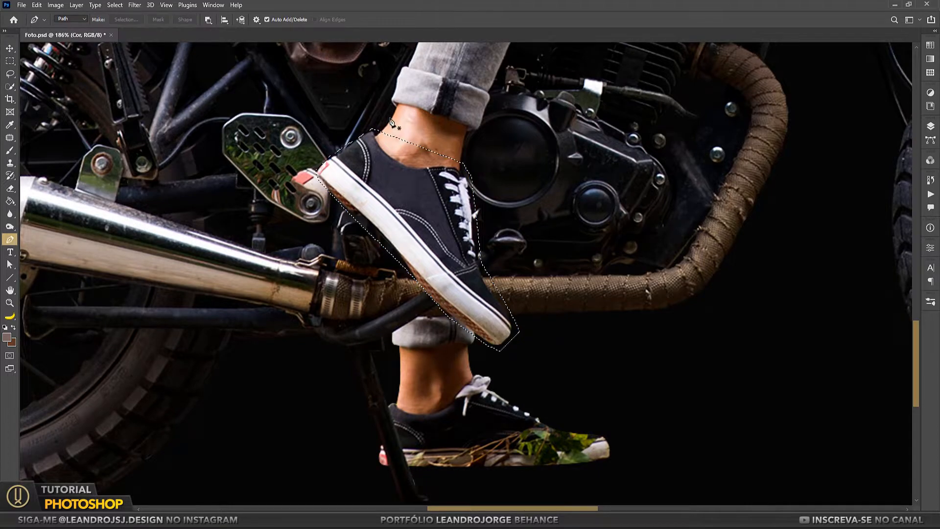
Step: Copy the selected shoe from the Cabelo layer and paste it as a new layer above Cor2
click(930, 127)
click(805, 215)
key(ctrl+c)
click(823, 183)
key(ctrl+v)
Step: Move the pasted shoe over the leaf-covered lower foot and rotate it with Free Transform to lie flat
key(v)
drag(456, 268, 537, 382)
key(ctrl+t)
drag(615, 292, 542, 230)
drag(506, 360, 483, 396)
key(Return)
Step: Set the pasted shoe layer's opacity to 50% and fine-tune its position and transform to match the lower shoe
click(875, 152)
text(50)
key(Return)
drag(474, 363, 496, 417)
key(ctrl+t)
drag(632, 357, 608, 365)
drag(609, 475, 611, 468)
key(Return)
Step: Set the pasted shoe layer's opacity to 100% and add a layer mask to it
drag(877, 152, 865, 153)
text(100)
click(851, 289)
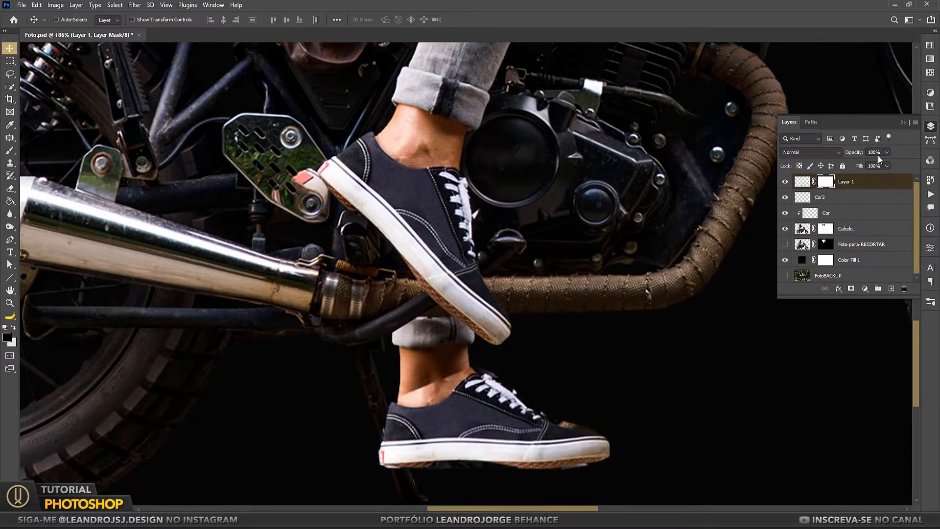
Step: Mask the pasted shoe's excess with a small brush, then use the Clone Stamp on the Cabelo layer to clean around the laces
key(ctrl+plus)
drag(841, 308, 818, 247)
click(10, 151)
right_click(542, 245)
click(610, 289)
click(549, 31)
key(bracketleft)
key(bracketleft)
key(bracketleft)
key(bracketleft)
mouse_move(458, 311)
mouse_down()
mouse_move(447, 331)
mouse_move(455, 343)
mouse_up()
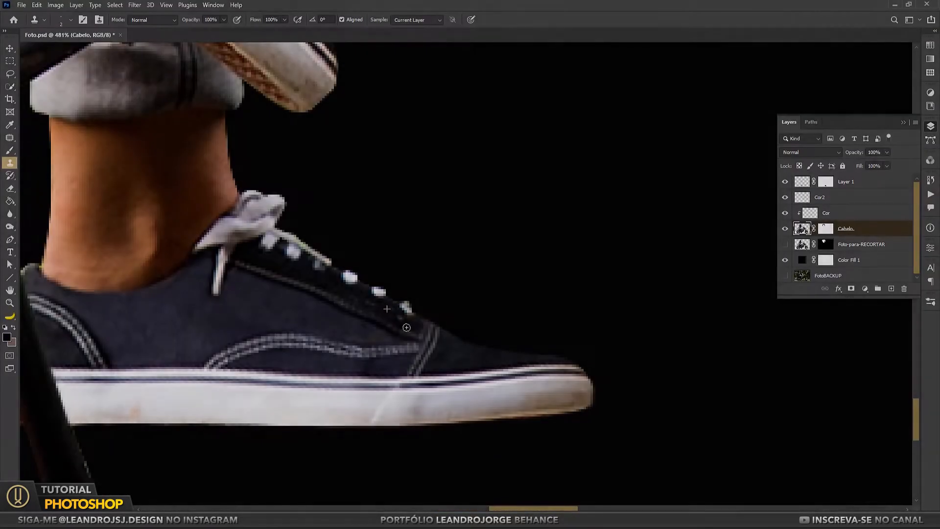
drag(407, 336, 420, 332)
Step: Add a black Solid Color fill clipped to the pasted shoe layer and set its blend mode to Soft Light
click(852, 181)
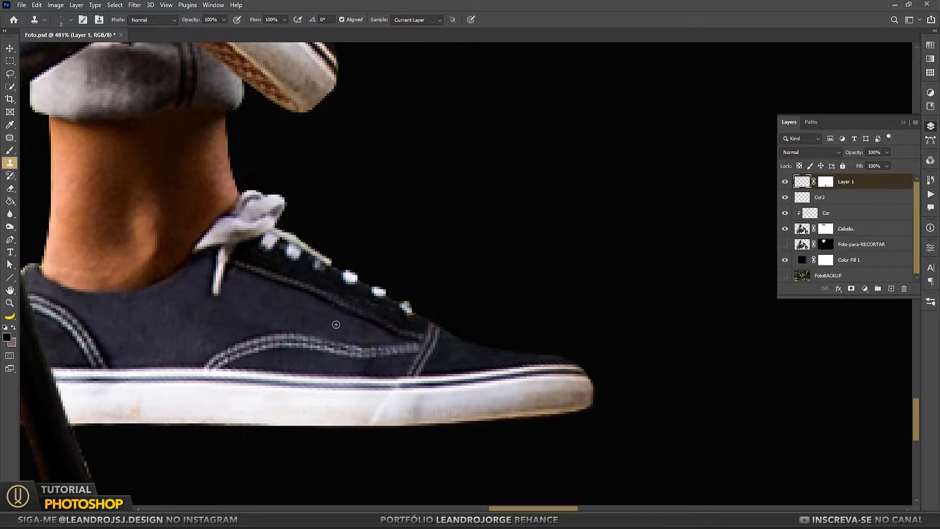
scroll(334, 309, left, 3)
click(864, 289)
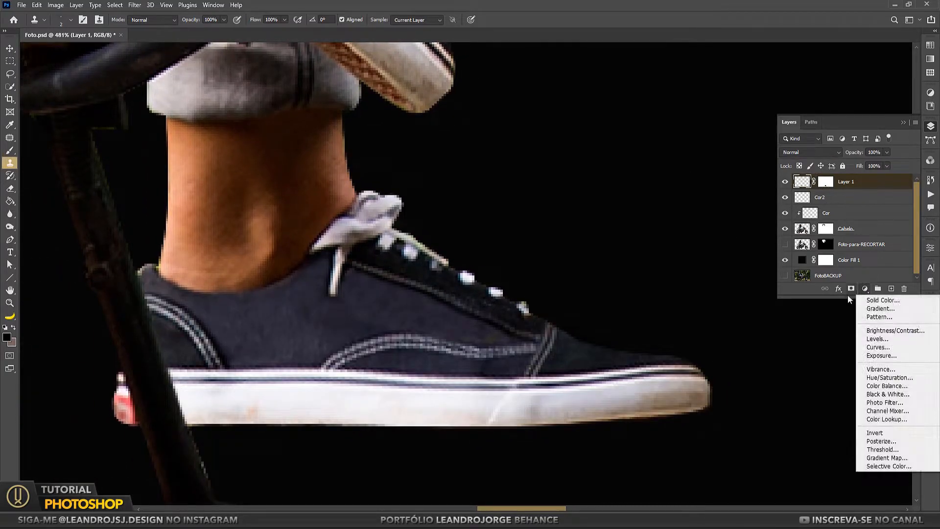
click(882, 301)
click(810, 153)
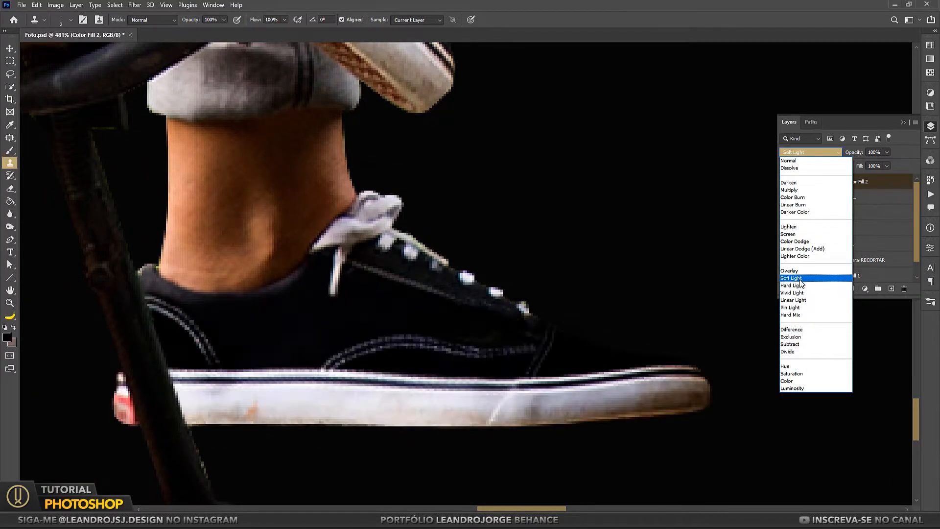
click(801, 276)
Step: Paint black with a soft brush on the clipped fill's mask to lighten the shoe's upper near the heel and ankle
click(833, 181)
click(9, 150)
right_click(375, 270)
drag(369, 205, 401, 205)
key(Return)
key(bracketleft)
key(bracketleft)
key(bracketleft)
key(bracketleft)
key(bracketleft)
key(bracketleft)
key(bracketleft)
key(bracketleft)
mouse_move(225, 266)
mouse_down()
mouse_move(199, 294)
mouse_move(290, 253)
mouse_up()
key(bracketright)
key(bracketright)
key(bracketright)
key(bracketright)
key(bracketleft)
key(bracketleft)
key(bracketleft)
key(bracketleft)
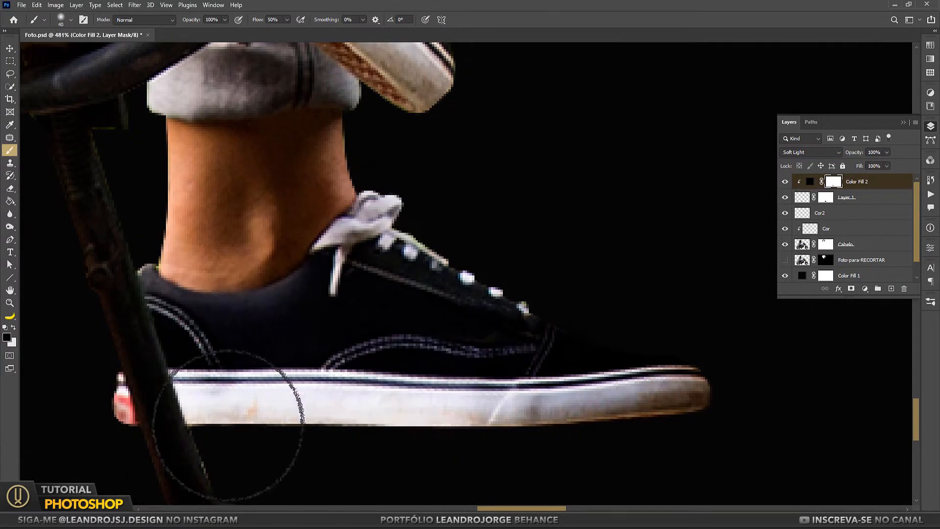
Step: Set the shoe's colour fill opacity to 70% and compare the shoe with and without the fill
key(ctrl+minus)
key(ctrl+1)
click(874, 153)
text(50)
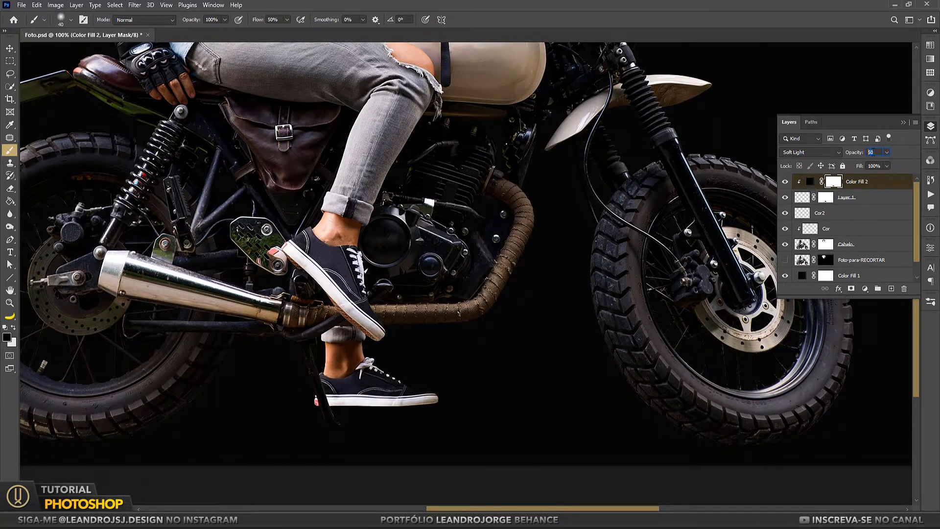
text(70)
key(Return)
click(786, 182)
click(785, 182)
Step: Group the pasted shoe layer with its colour fill and expand the group to check its layers
ctrl+click(859, 198)
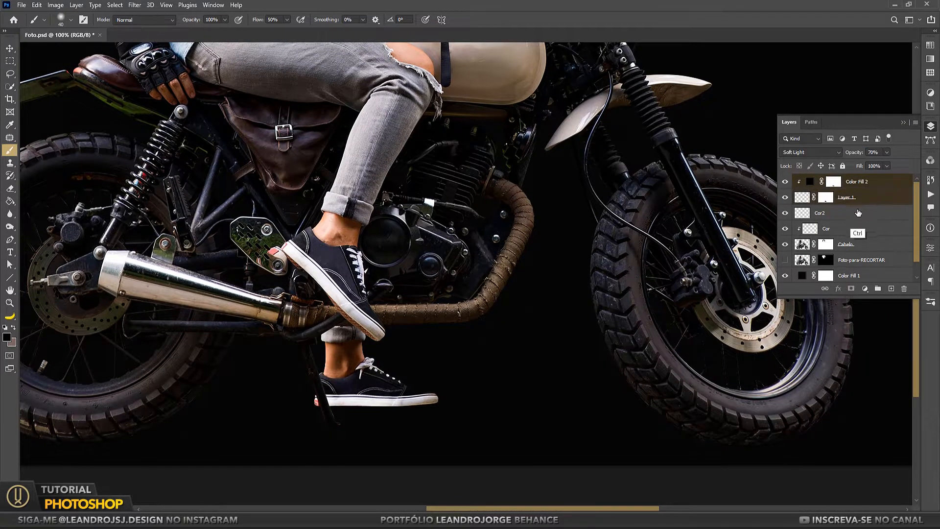
key(ctrl+g)
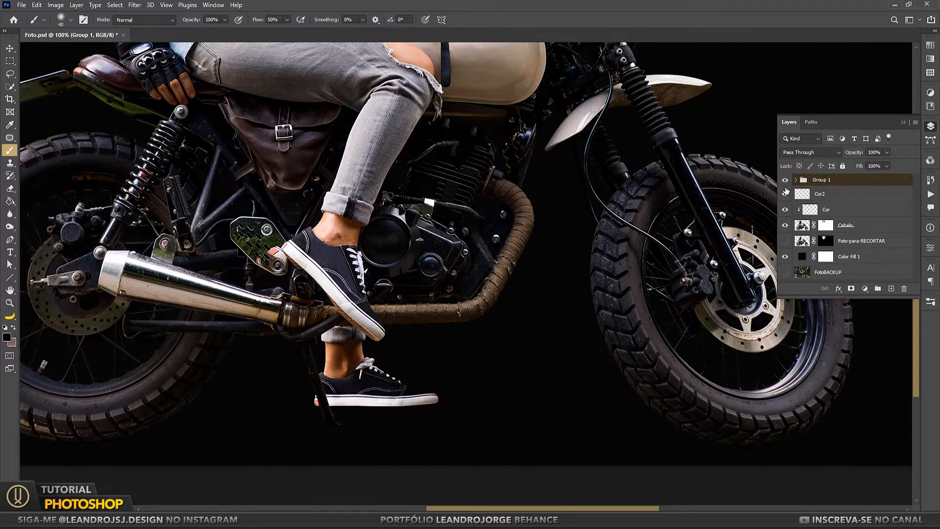
scroll(380, 371, up, 1)
click(795, 180)
click(841, 193)
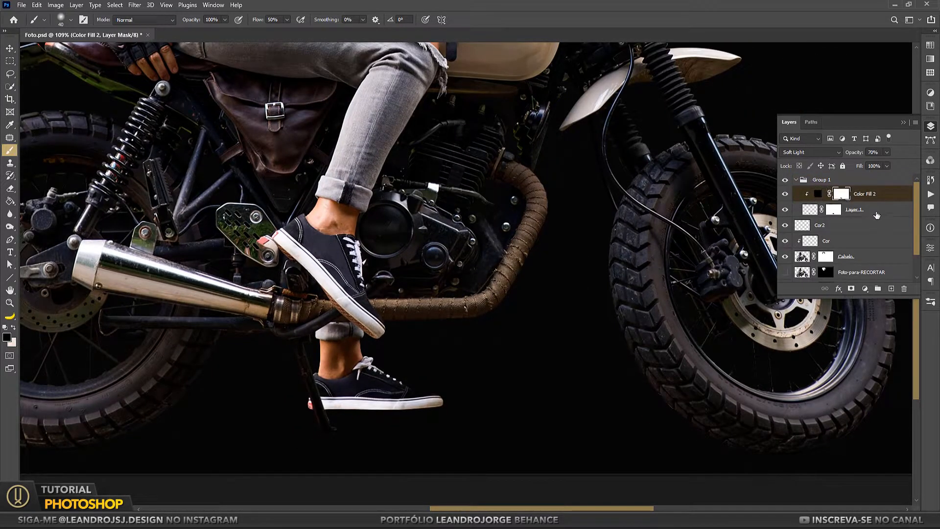
key(x)
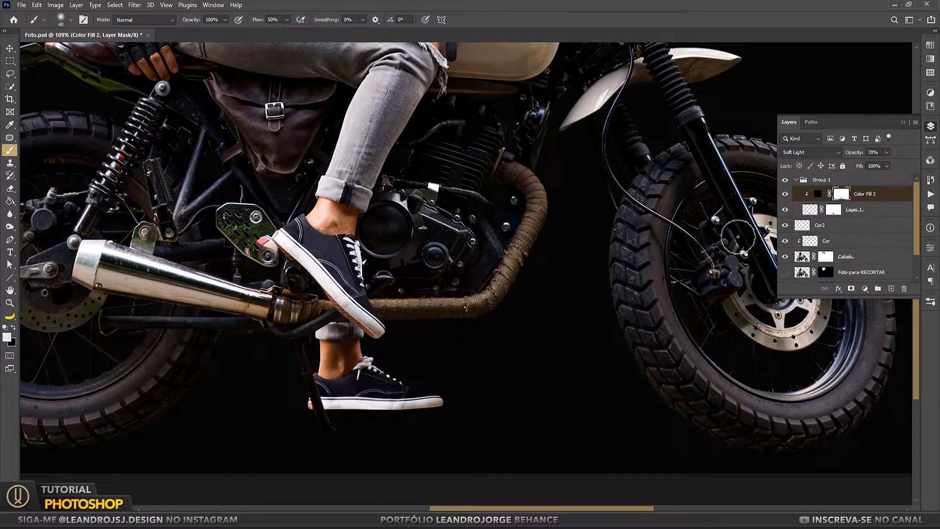
key(z)
key(ctrl+0)
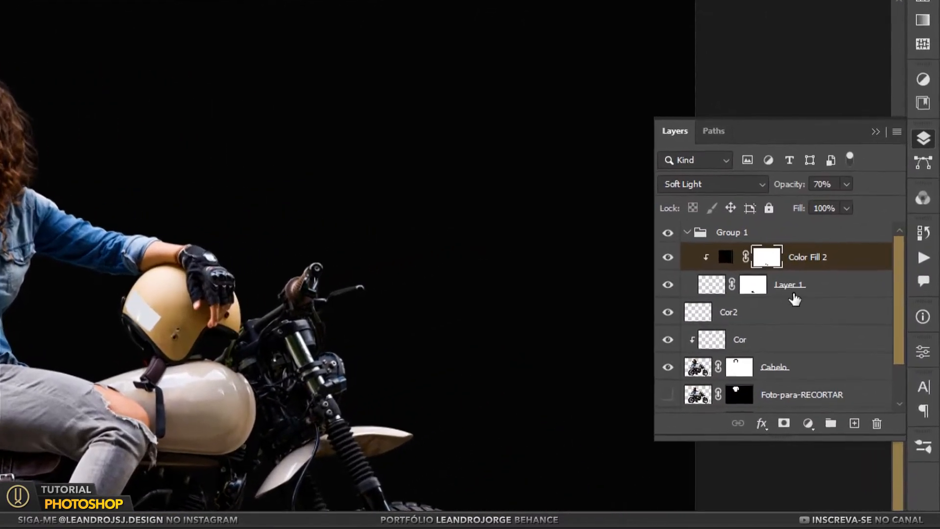
Step: Rename the pasted shoe layer as Tênis and its group as TênisNOVO, leaving the group collapsed
double_click(856, 210)
text(Tênis)
double_click(825, 182)
text(TênisNOVO)
key(Return)
click(684, 234)
Step: Group the Cor2, Cor and Cabelo layers and name the group Modelo-e-Moto
click(696, 258)
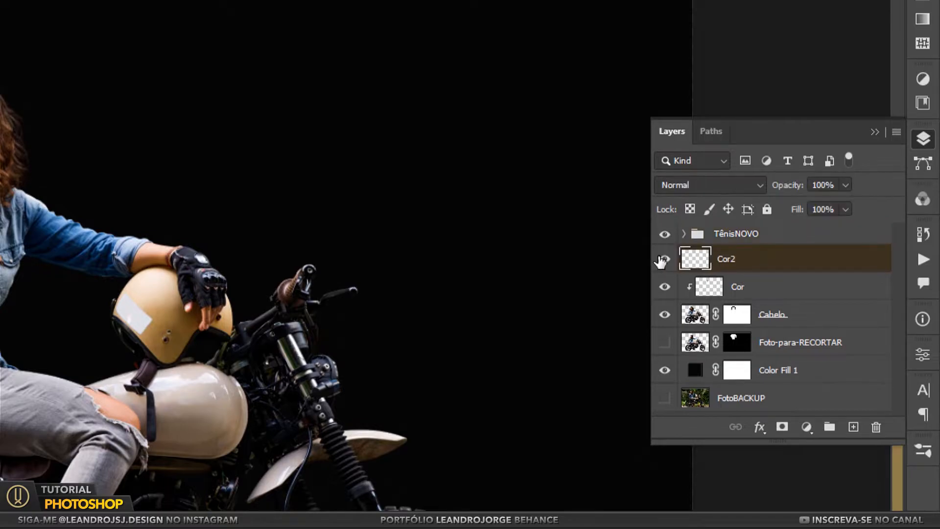
shift+click(804, 320)
key(ctrl+g)
double_click(725, 255)
text(Modelo-e-Moto)
key(Return)
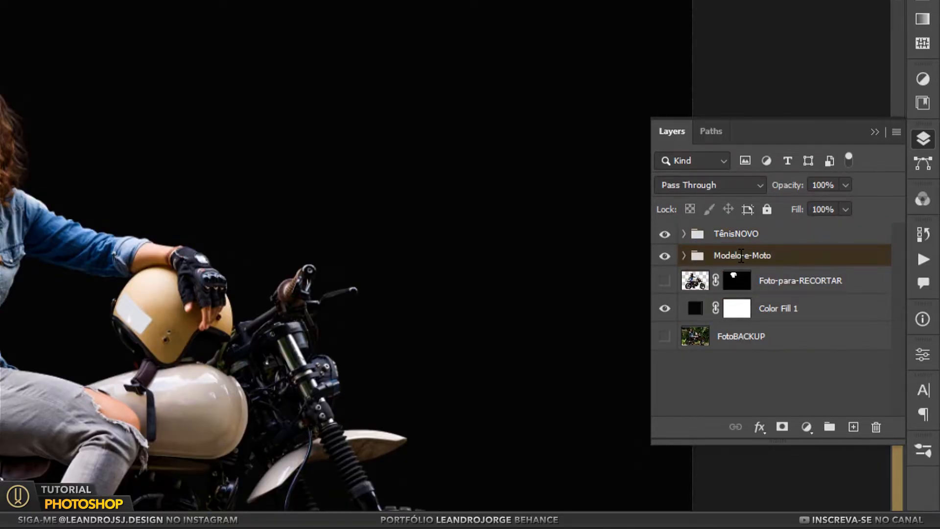
Step: Create a layer named TirarVERDE above the TênisNOVO group and set its blend mode to Color
click(785, 237)
click(854, 428)
double_click(740, 237)
text(TirarVERDE)
key(Return)
click(712, 184)
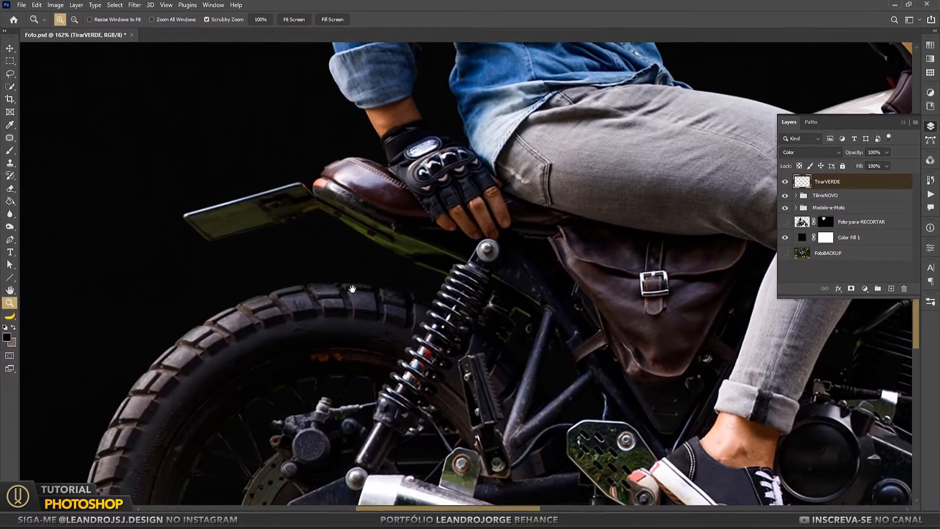
Step: Clip TirarVERDE above Cabelo and paint sampled dark tones over the green tint around the rear shock absorber and frame
drag(352, 289, 358, 286)
key(i)
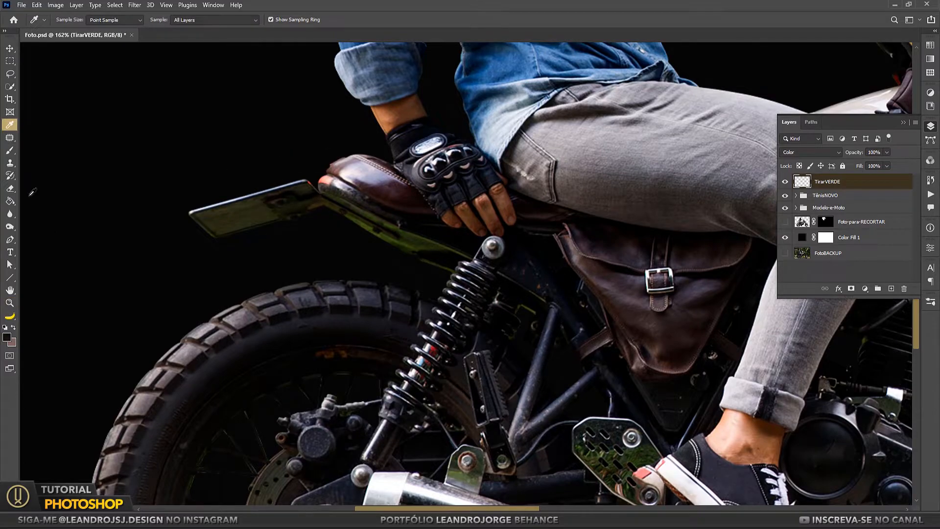
key(b)
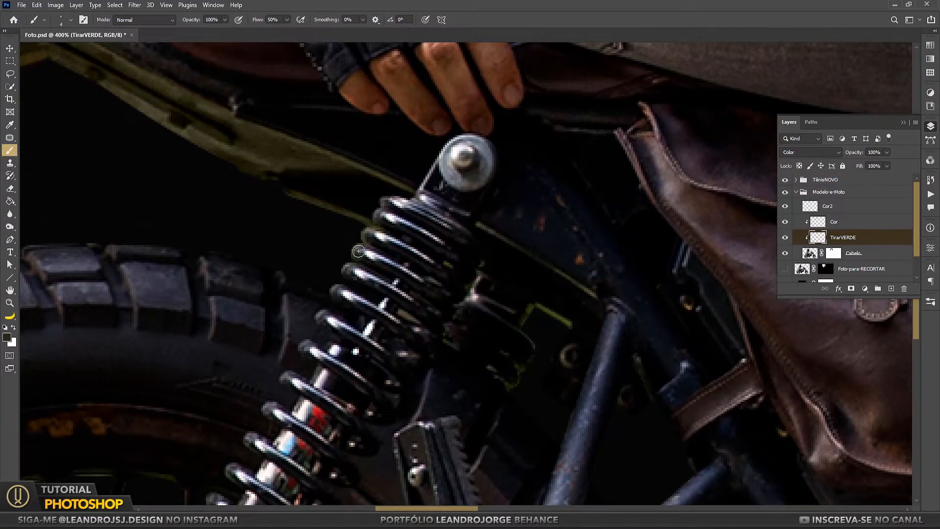
drag(509, 327, 454, 272)
alt+click(435, 297)
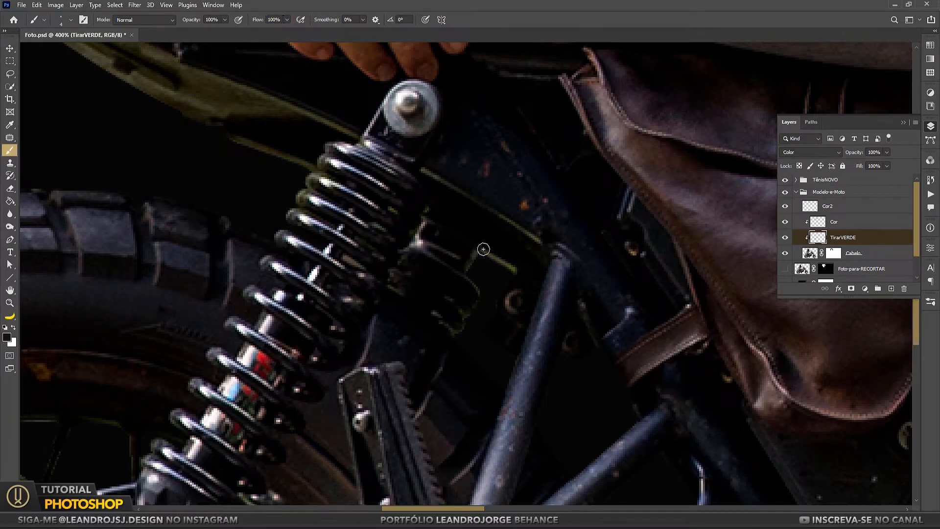
alt+click(476, 229)
drag(617, 237, 507, 195)
drag(701, 408, 504, 263)
drag(470, 370, 460, 260)
alt+click(467, 286)
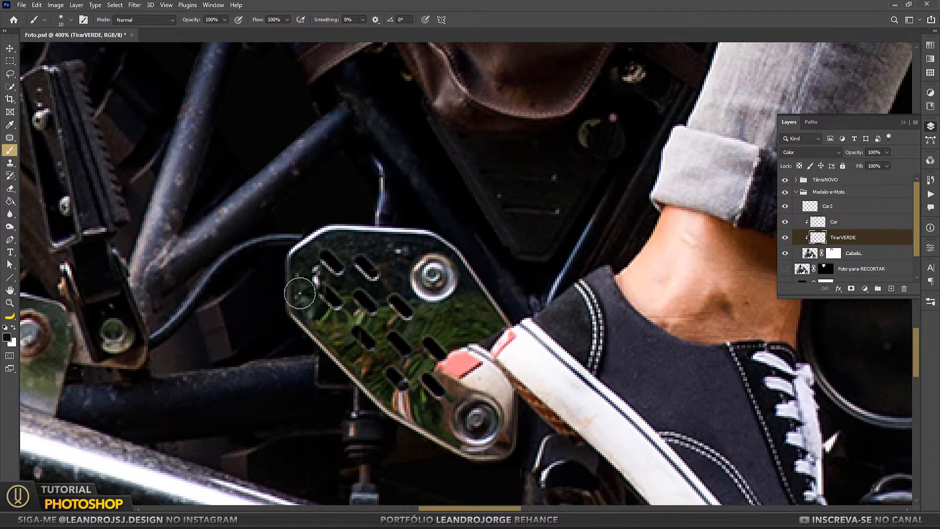
Step: Paint over the green reflections on the perforated metal plate beside the upper shoe on TirarVERDE
drag(300, 293, 479, 338)
key(bracketleft)
key(bracketleft)
key(bracketleft)
key(bracketleft)
key(bracketleft)
key(bracketleft)
drag(401, 344, 396, 300)
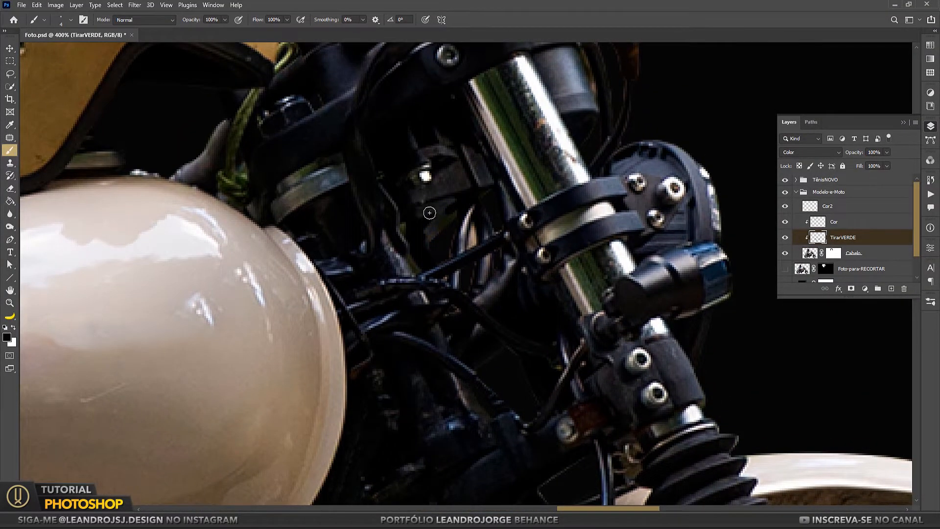
Step: Paint a sampled neutral grey over the green reflections on the chrome front fork tube
mouse_move(428, 242)
mouse_down()
mouse_move(461, 310)
mouse_move(331, 272)
mouse_up()
key(i)
click(527, 292)
key(b)
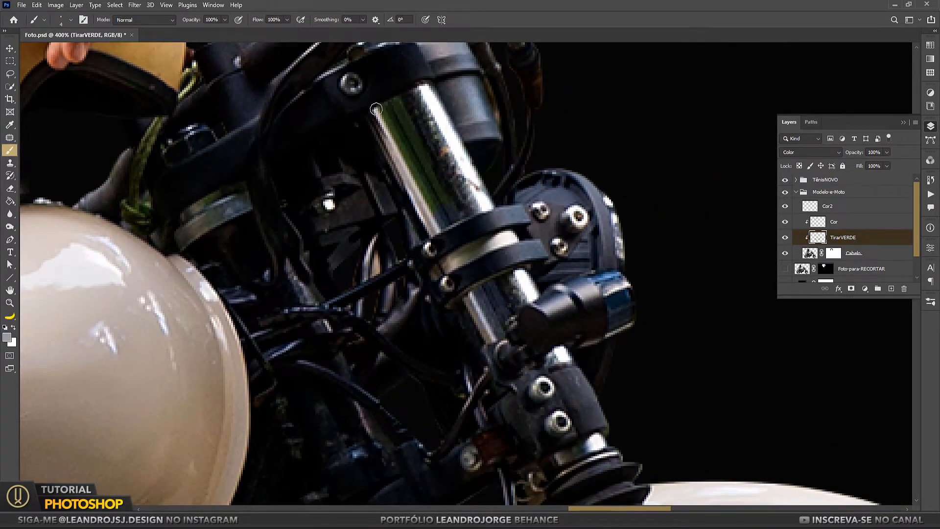
Step: Paint sampled dark tones over the green tint on the handlebar, brake lever and green cord beside the helmet
drag(582, 74, 504, 248)
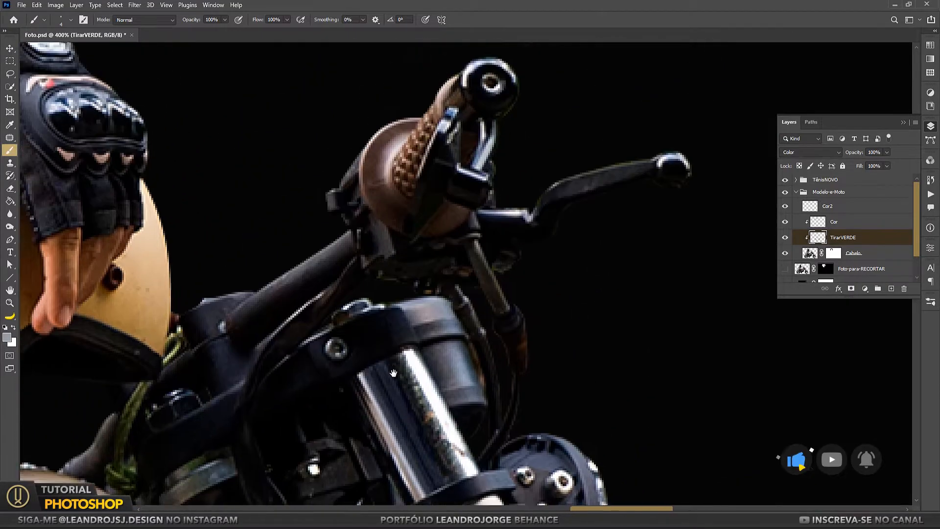
alt+click(492, 272)
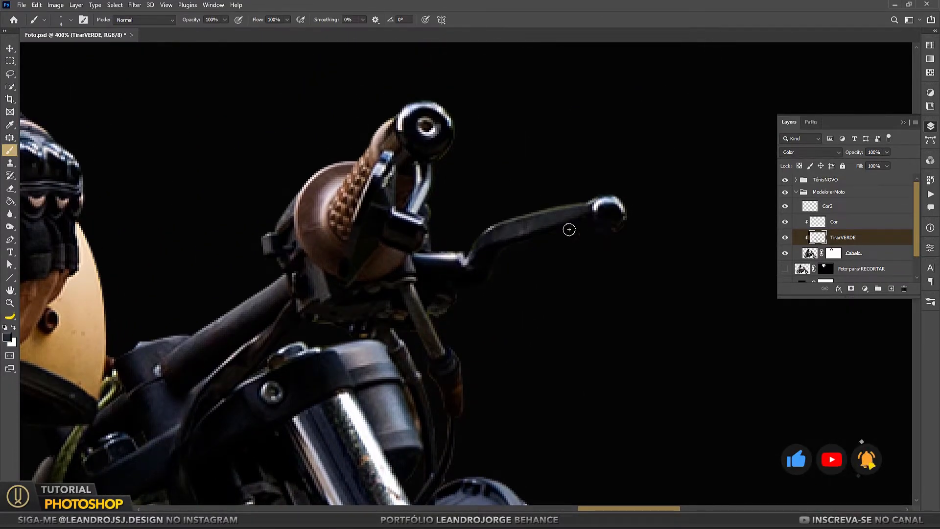
drag(408, 286, 459, 200)
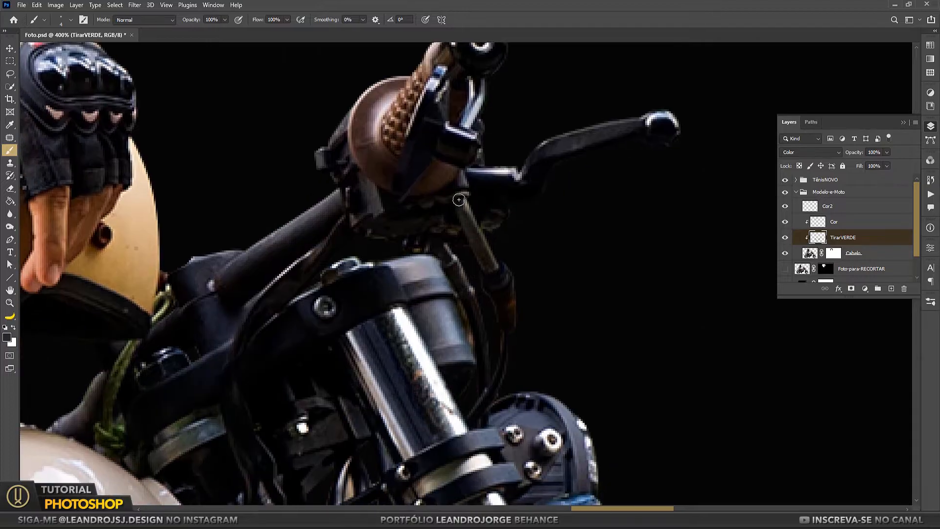
drag(372, 232, 569, 102)
alt+click(398, 328)
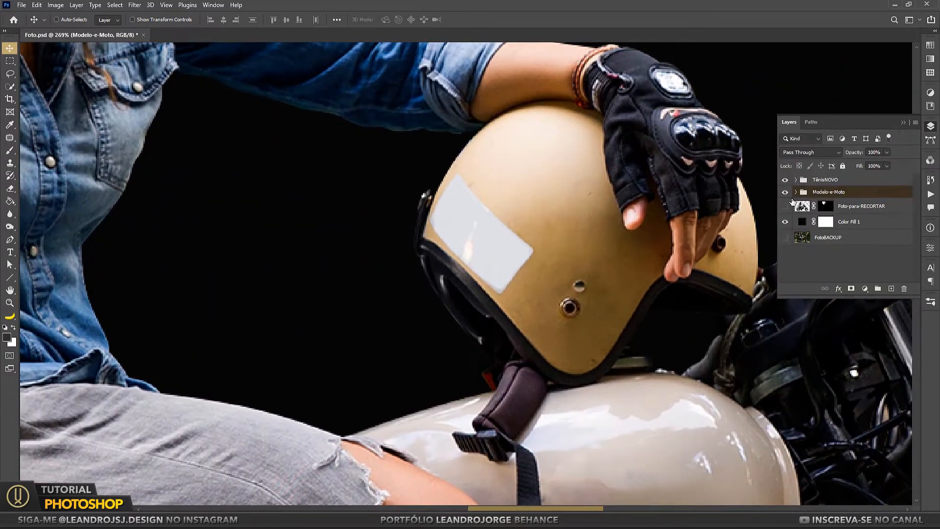
Step: Lasso the white sticker on the helmet in the Cabelo layer and remove it with Content-Aware Fill using the Auto sampling area
click(810, 253)
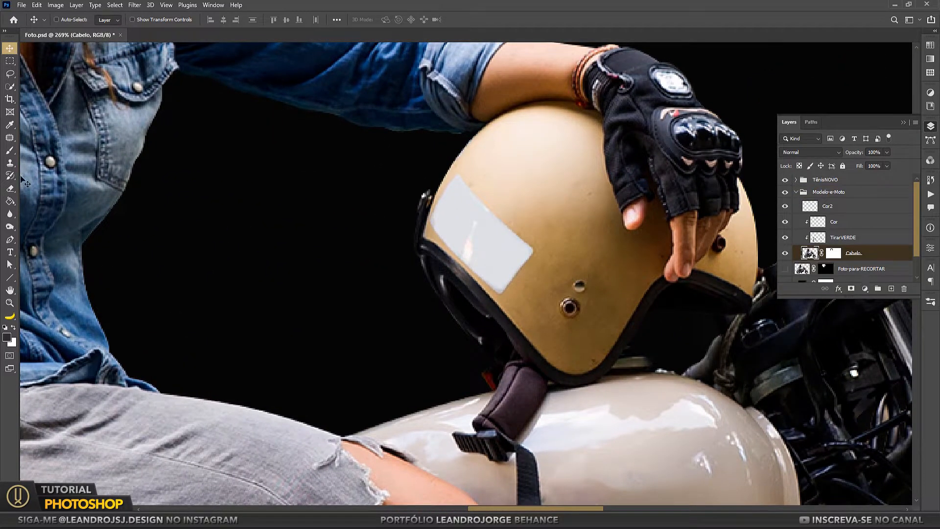
key(l)
mouse_move(492, 291)
mouse_down()
mouse_move(478, 183)
mouse_move(458, 169)
mouse_up()
click(36, 5)
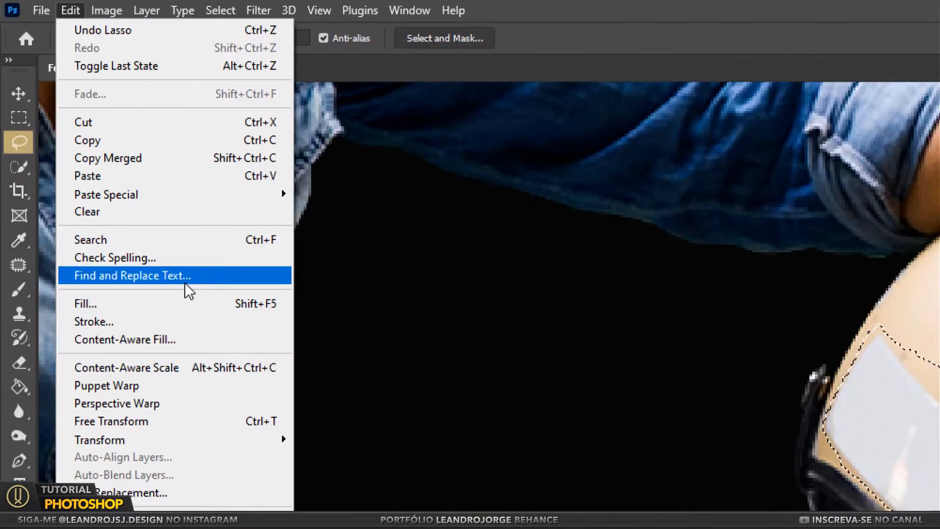
click(162, 339)
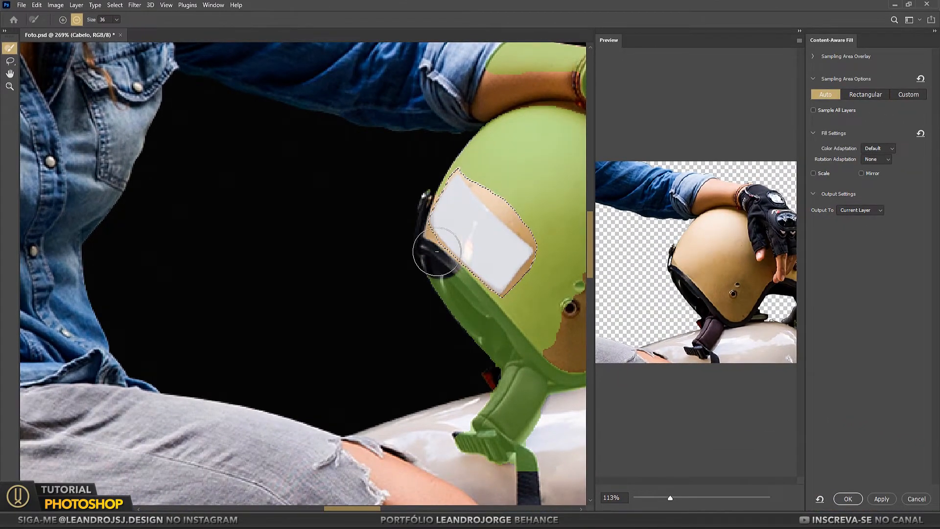
click(848, 501)
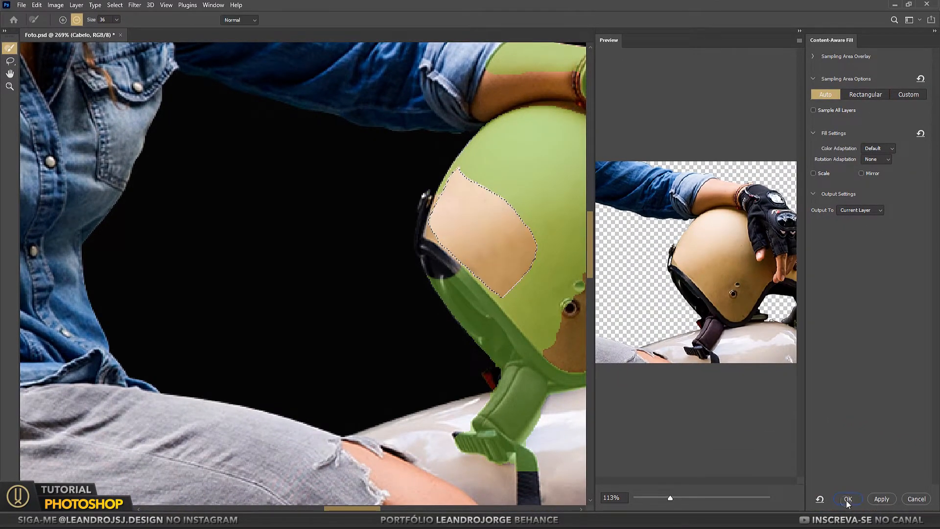
click(9, 62)
key(ctrl+d)
Step: Retouch the remaining marks along the helmet's edge with the Patch tool and check the whole image
key(z)
drag(460, 266, 476, 285)
click(10, 138)
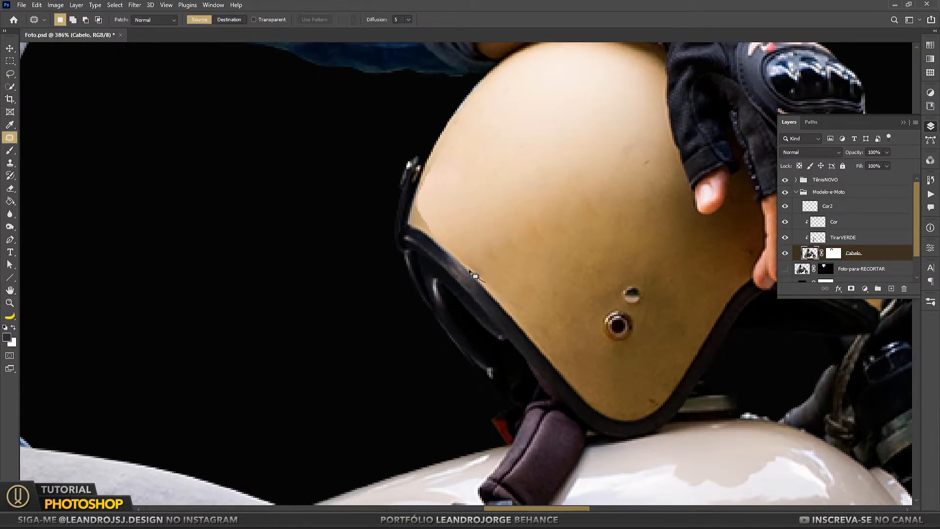
drag(432, 160, 418, 199)
mouse_move(435, 198)
mouse_down()
mouse_move(595, 295)
mouse_move(425, 239)
mouse_up()
key(ctrl+d)
mouse_move(429, 217)
mouse_down()
mouse_move(471, 287)
mouse_move(461, 269)
mouse_up()
click(8, 304)
right_click(449, 239)
click(466, 245)
right_click(484, 266)
click(501, 272)
Step: Adjust the dark background colour of the Color Fill 1 layer in the Color Picker and fit the image on screen
click(10, 49)
click(797, 192)
double_click(802, 222)
drag(759, 156, 814, 189)
drag(776, 181, 637, 252)
click(897, 104)
key(z)
right_click(436, 186)
click(450, 193)
click(9, 50)
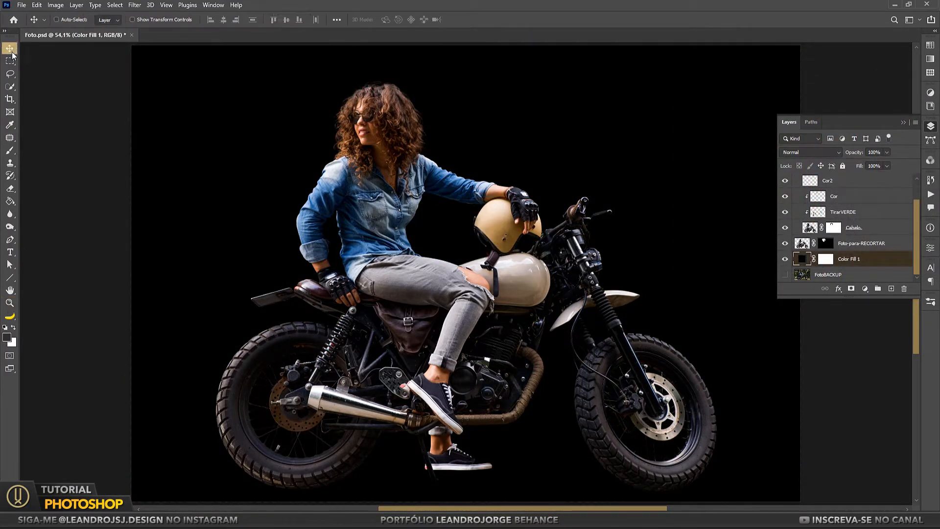
drag(871, 258, 872, 280)
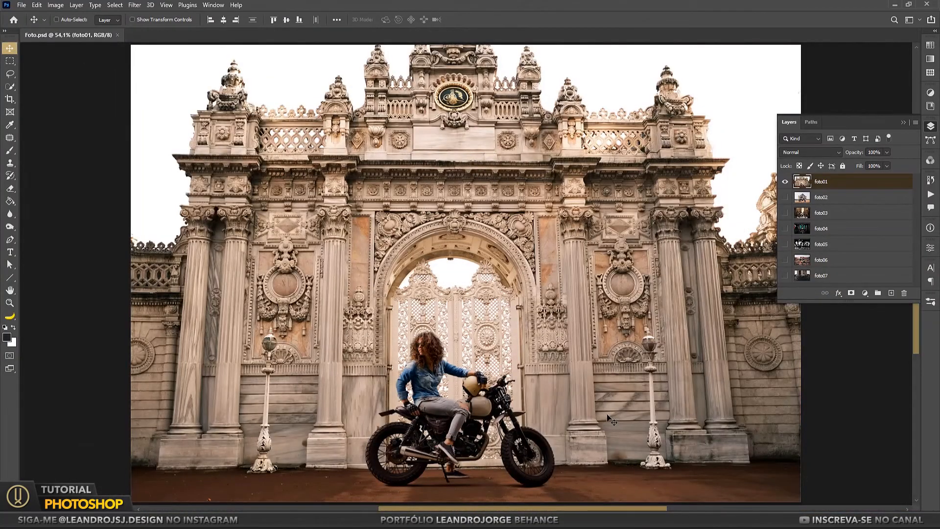
Step: Examine the composites foto02 to foto07 one at a time, return to foto01, and select all seven layers
alt+click(785, 197)
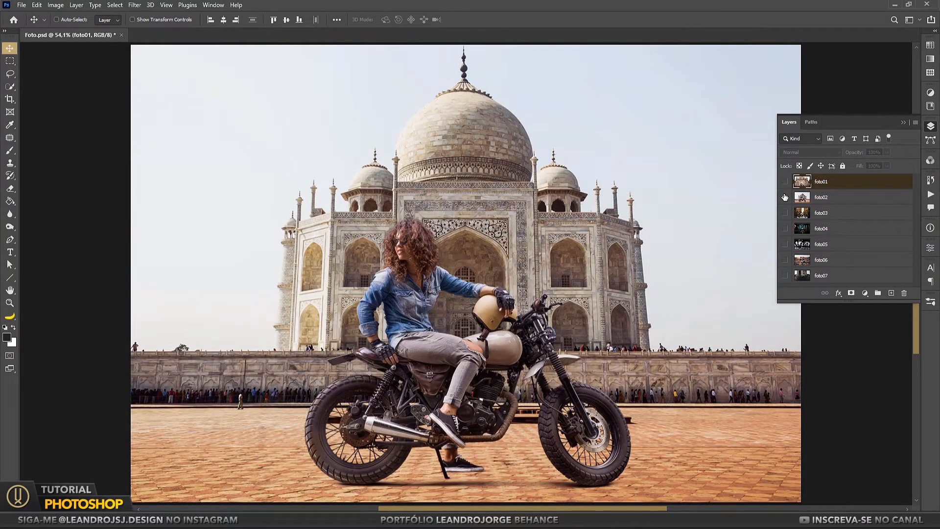
alt+click(785, 213)
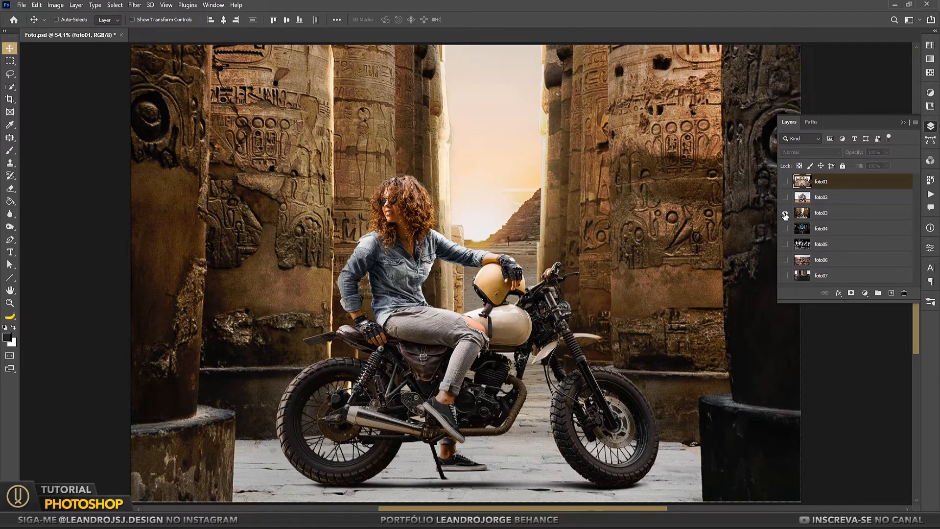
alt+click(785, 228)
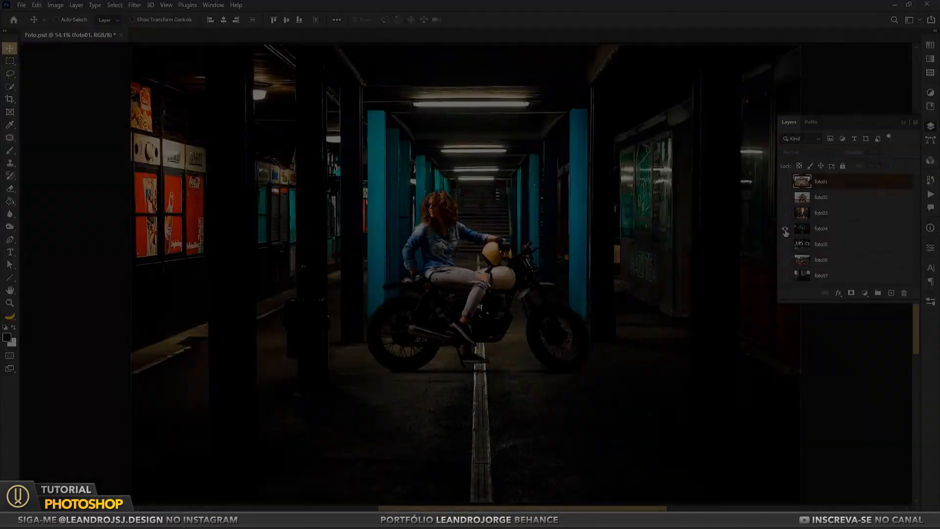
alt+click(785, 243)
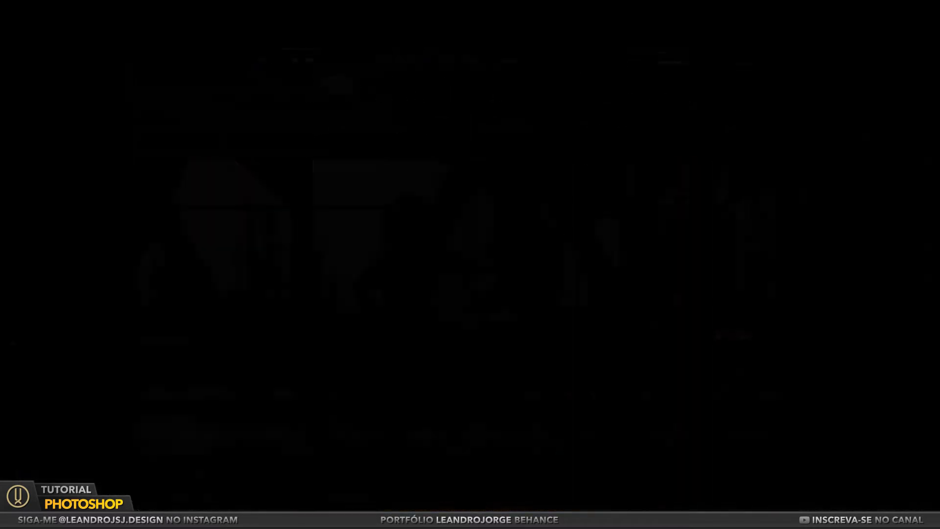
alt+click(785, 260)
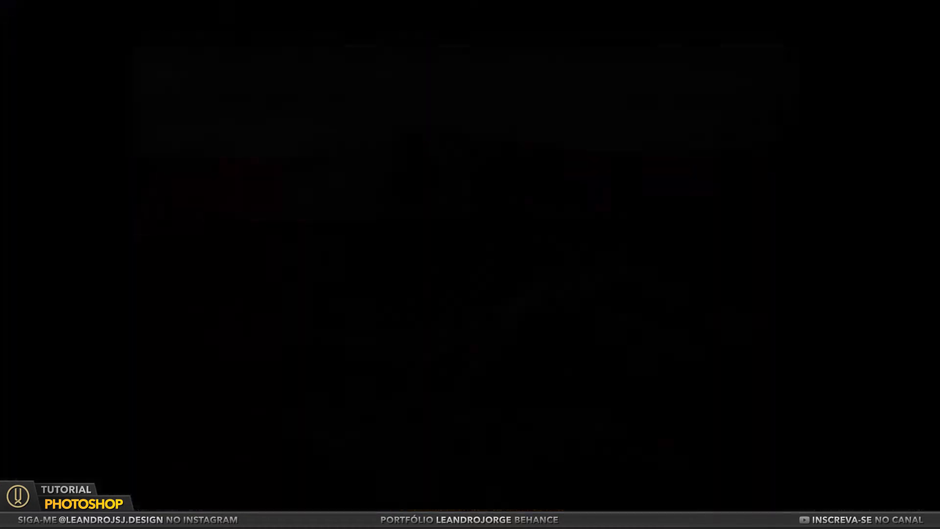
alt+click(785, 276)
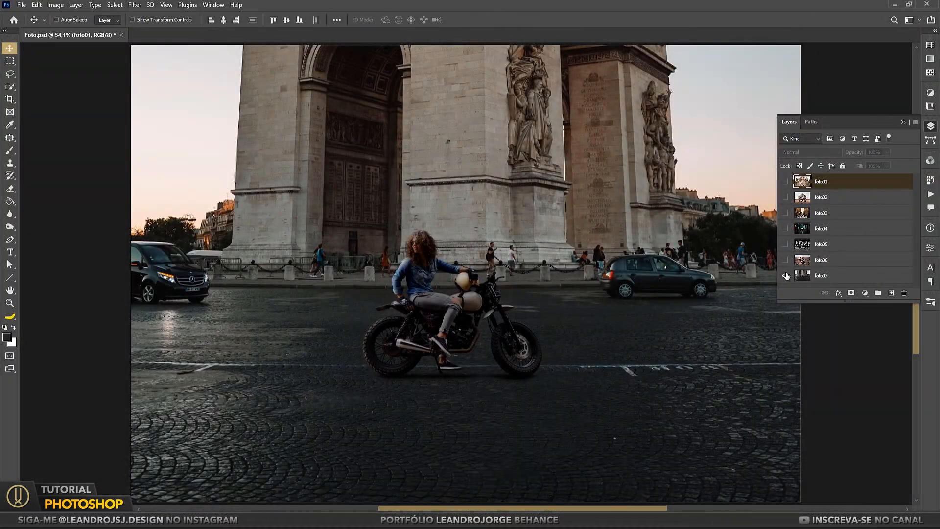
alt+click(786, 275)
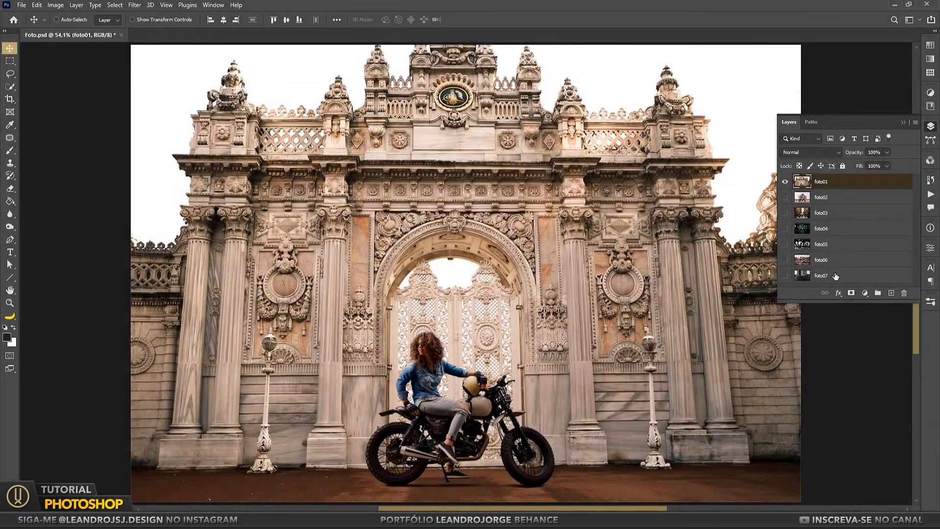
shift+click(836, 276)
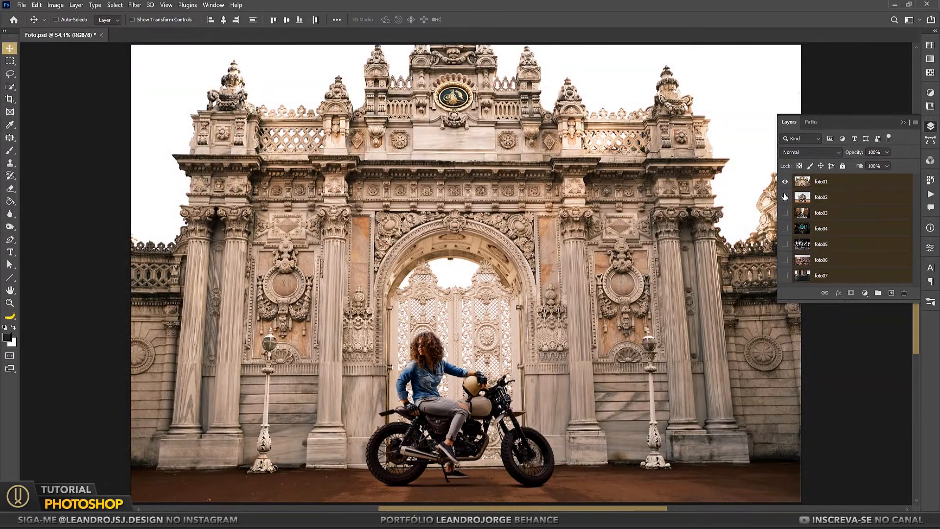